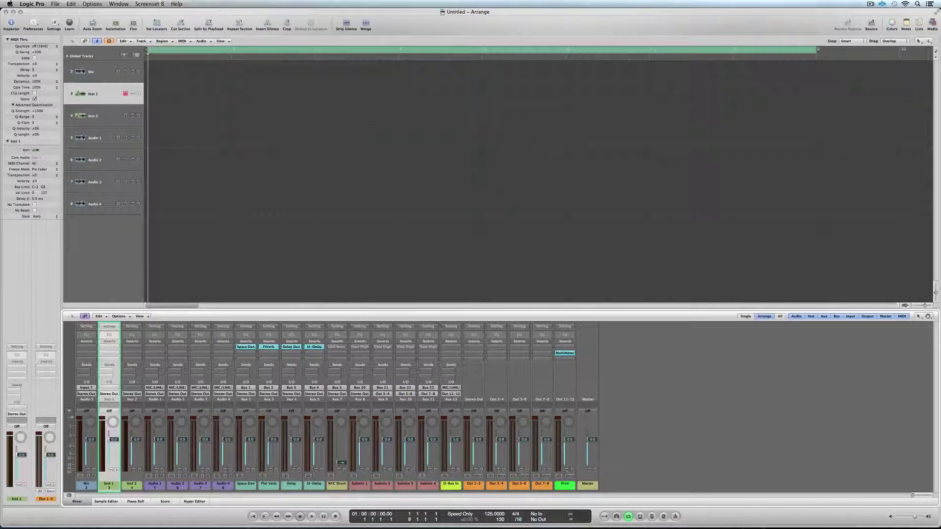
# Load the Nerve instrument on the Inst 1 track, move its window over the arrange area and show the plug-in credits
pyautogui.click(12, 408)
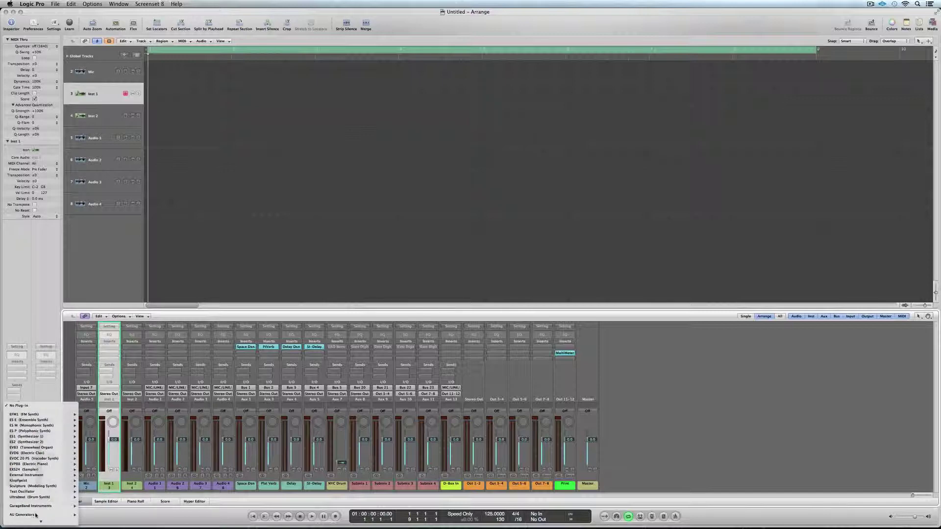
pyautogui.moveTo(38, 515)
pyautogui.moveTo(98, 520)
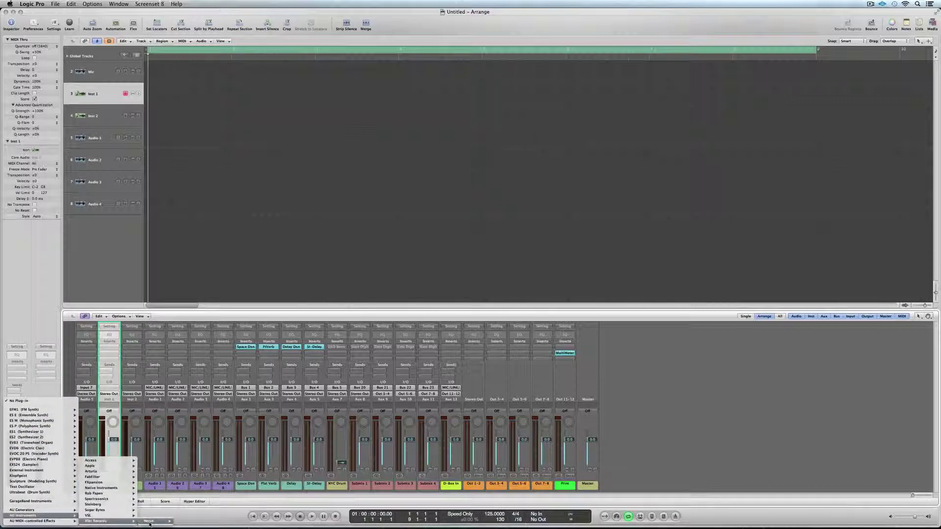
pyautogui.moveTo(150, 520)
pyautogui.click(185, 515)
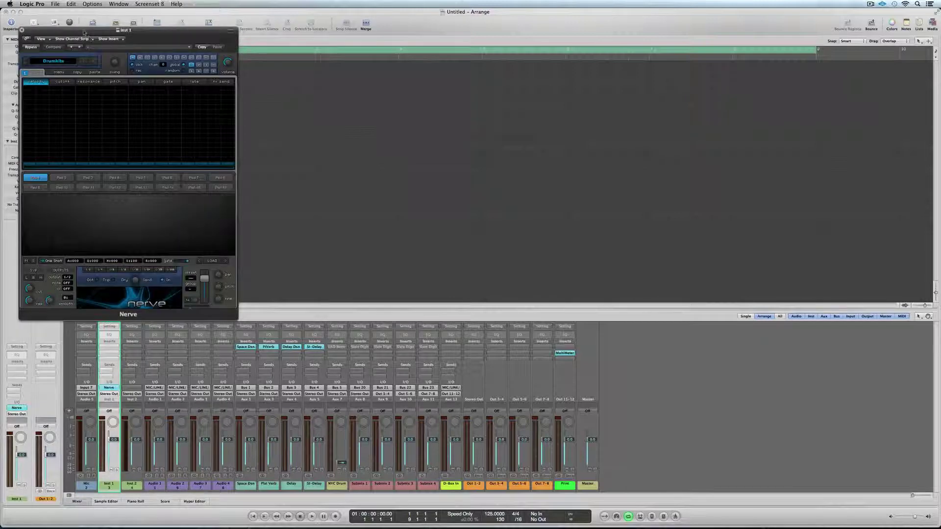
pyautogui.moveTo(85, 32); pyautogui.dragTo(403, 59)
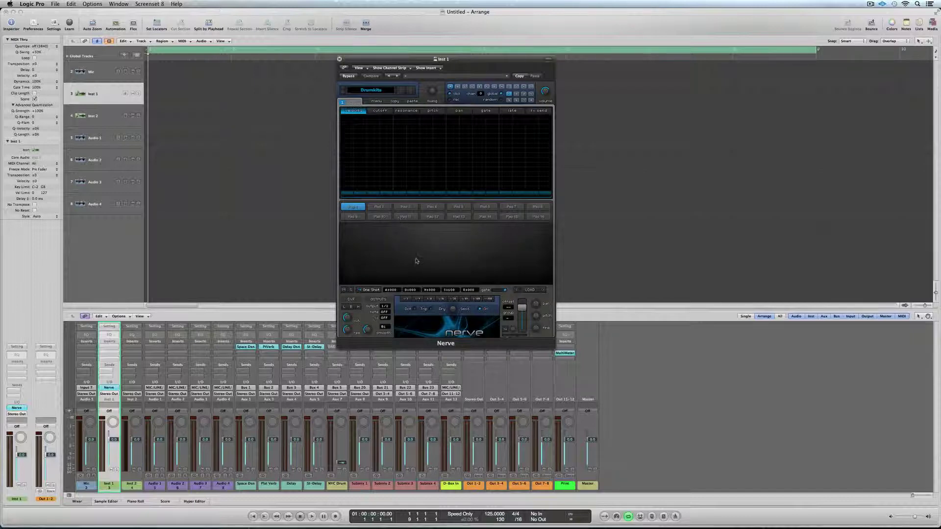
pyautogui.click(450, 329)
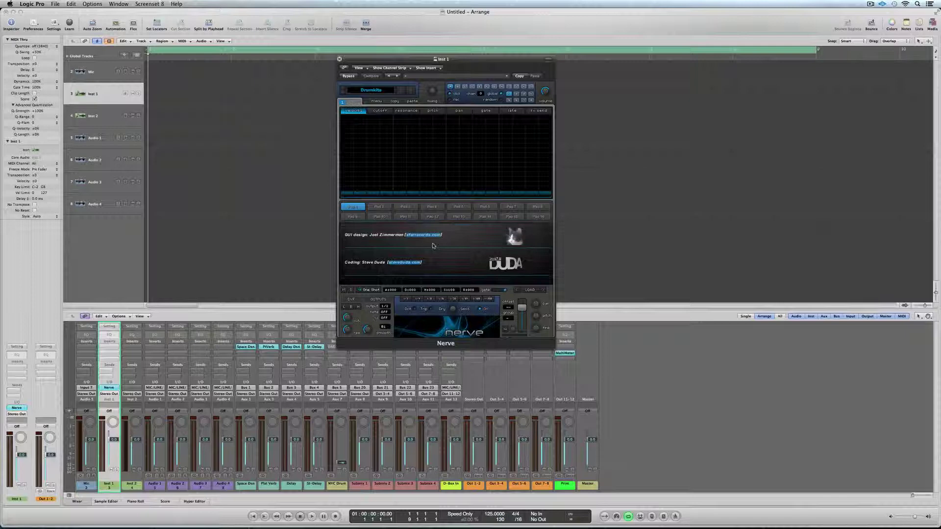
# Load the DK_TechHouse_02 drumkit into Nerve and audition its pads
pyautogui.click(370, 91)
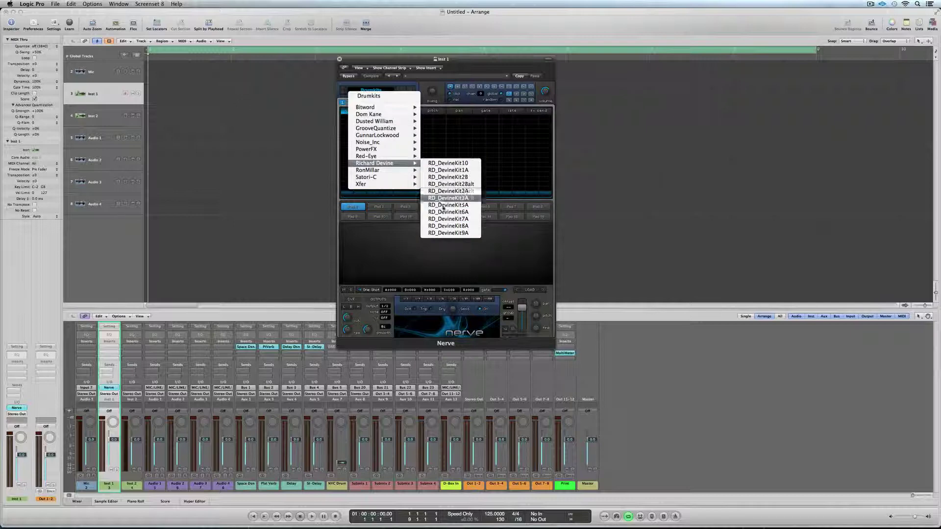
pyautogui.moveTo(387, 114)
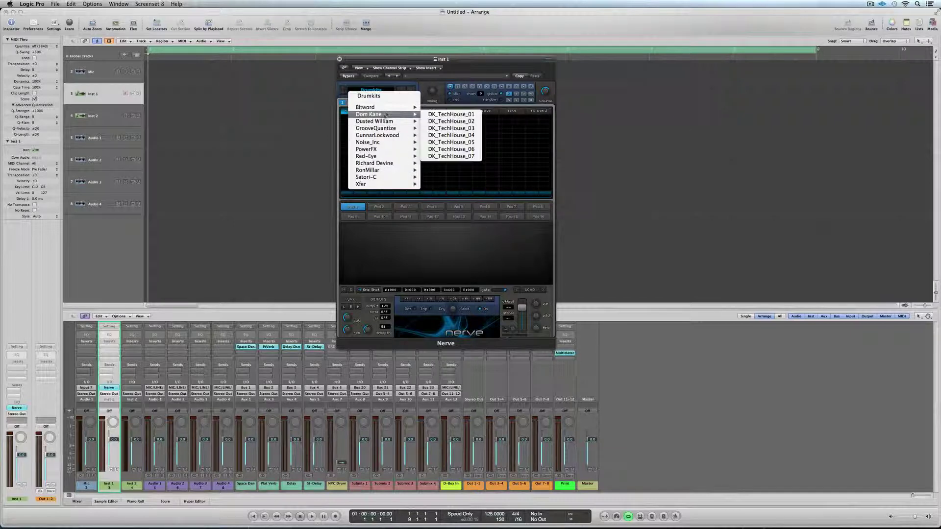
pyautogui.click(451, 121)
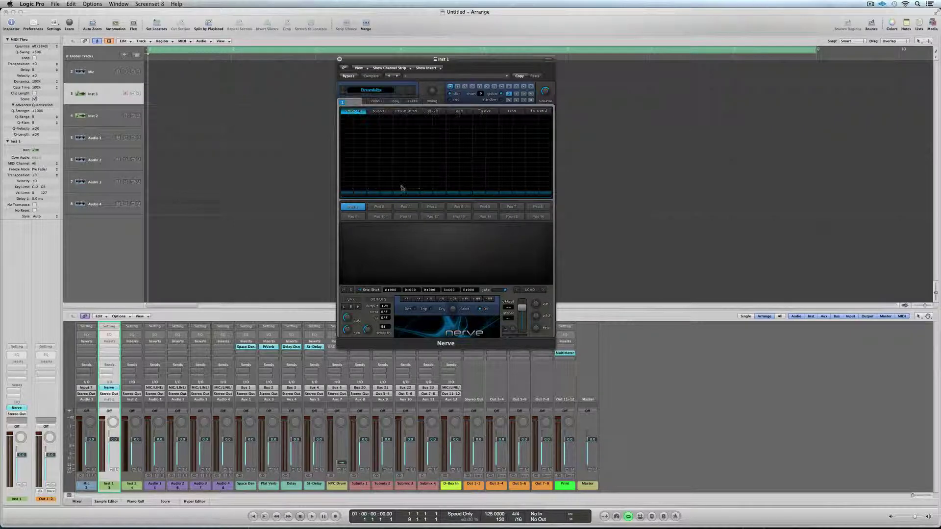
pyautogui.click(380, 207)
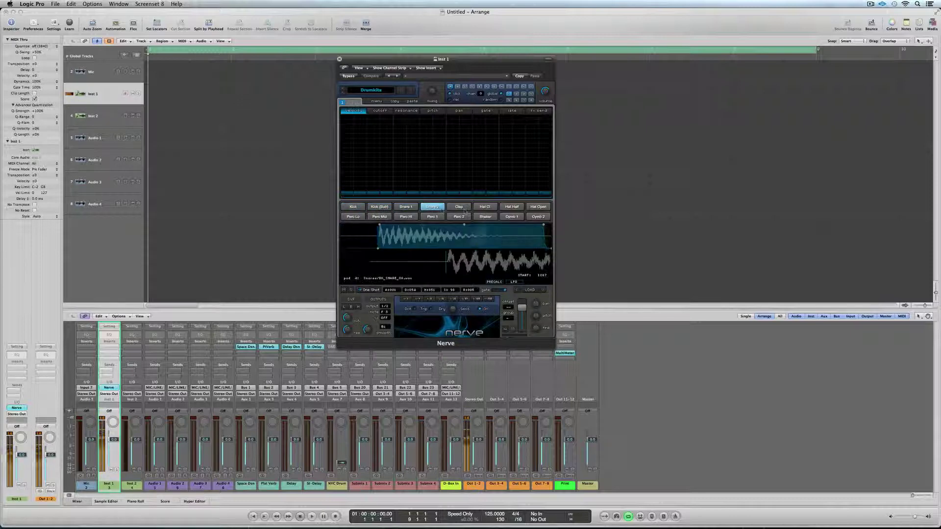
# Program the Kick pad with hits on steps 1, 5, 9 and 13 and play the pattern briefly
pyautogui.click(365, 210)
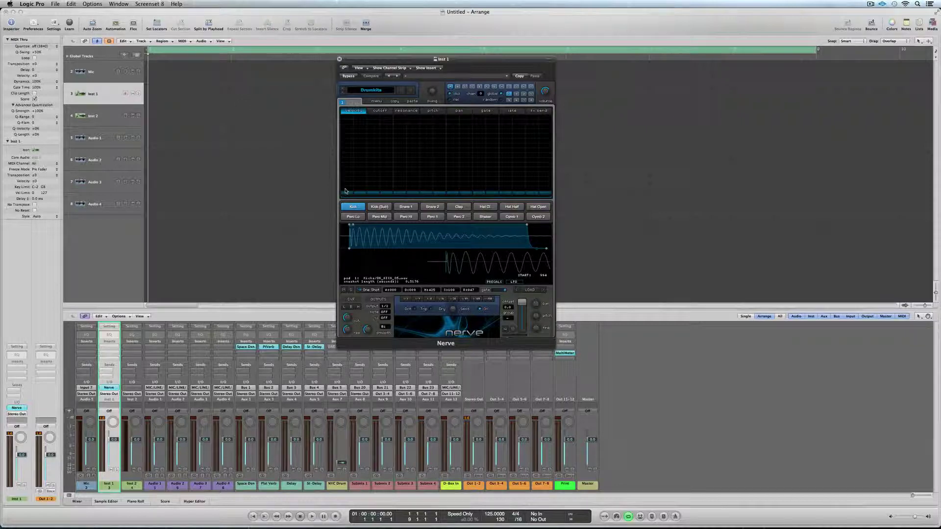
pyautogui.click(346, 141)
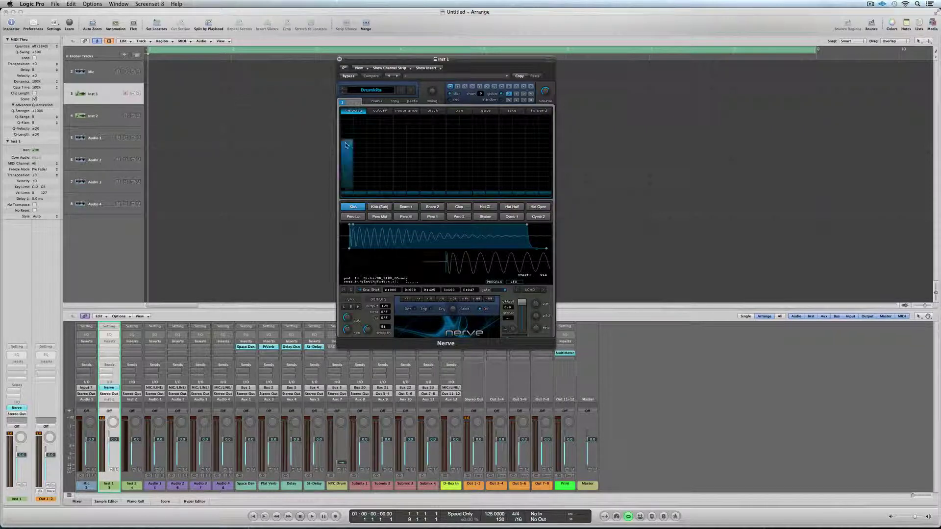
pyautogui.click(401, 141)
pyautogui.click(452, 142)
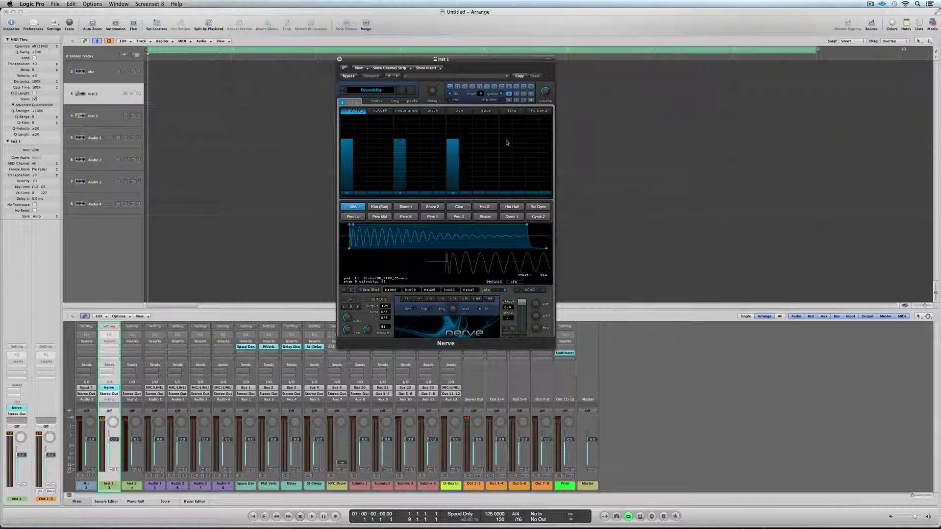
pyautogui.click(506, 143)
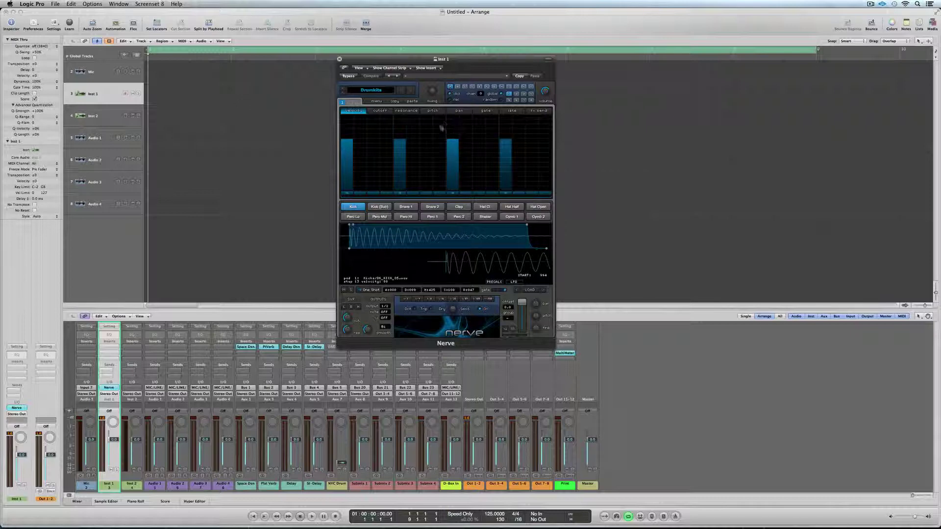
pyautogui.press('space')
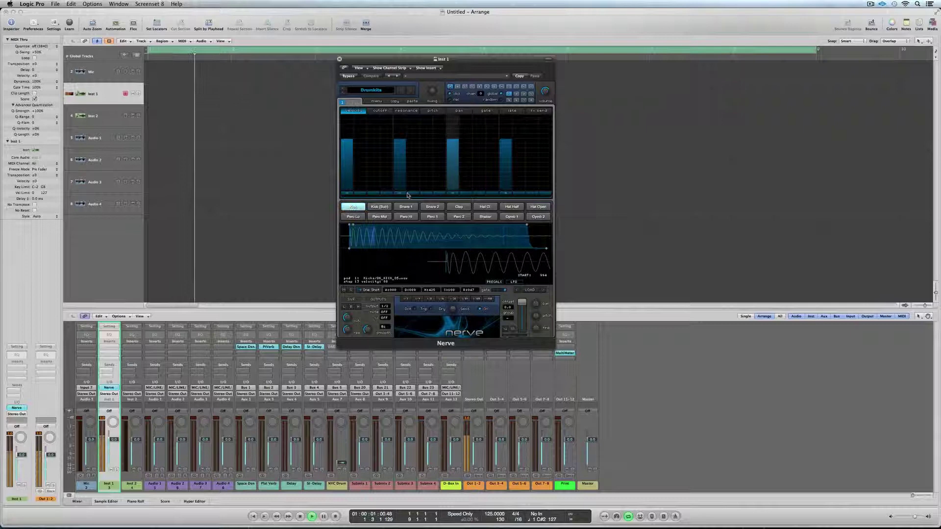
pyautogui.press('space')
# Add lower-velocity Kick (Sub) hits on steps 1, 5, 9 and 13 and listen to the pattern
pyautogui.click(379, 206)
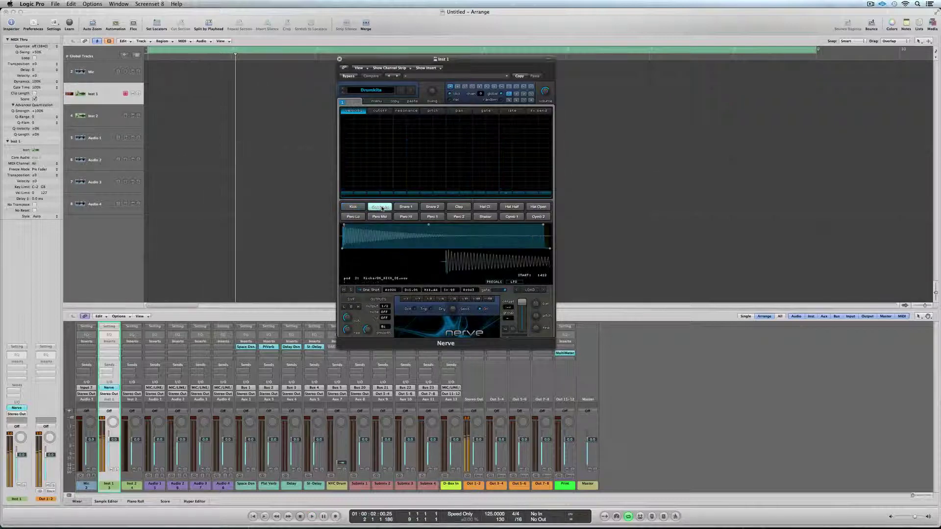
pyautogui.click(347, 164)
pyautogui.click(400, 164)
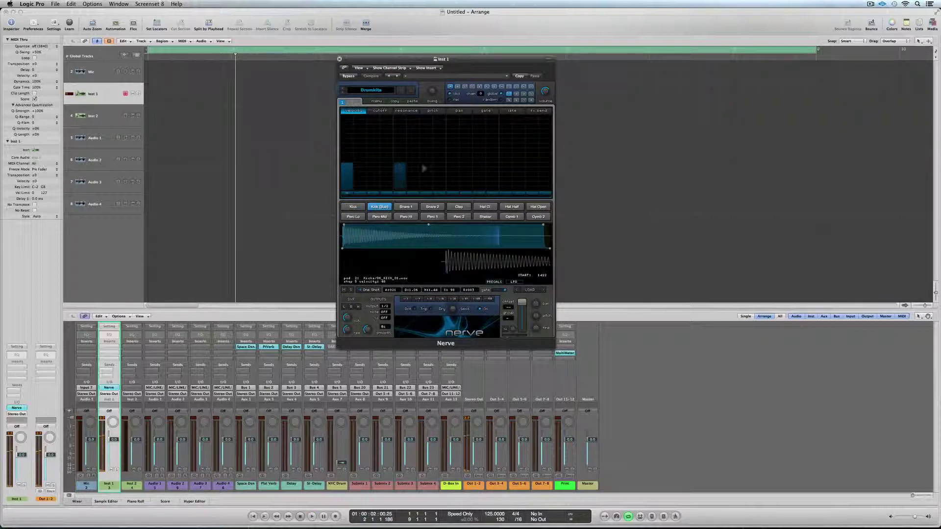
pyautogui.click(453, 164)
pyautogui.click(505, 161)
pyautogui.press('space')
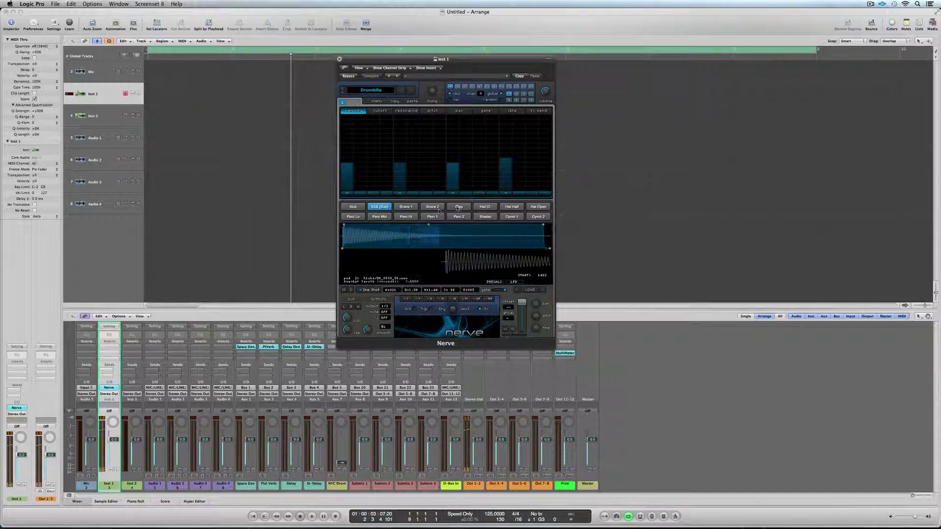
# Program the Clap pad with hits on steps 5 and 13
pyautogui.click(459, 206)
pyautogui.click(405, 160)
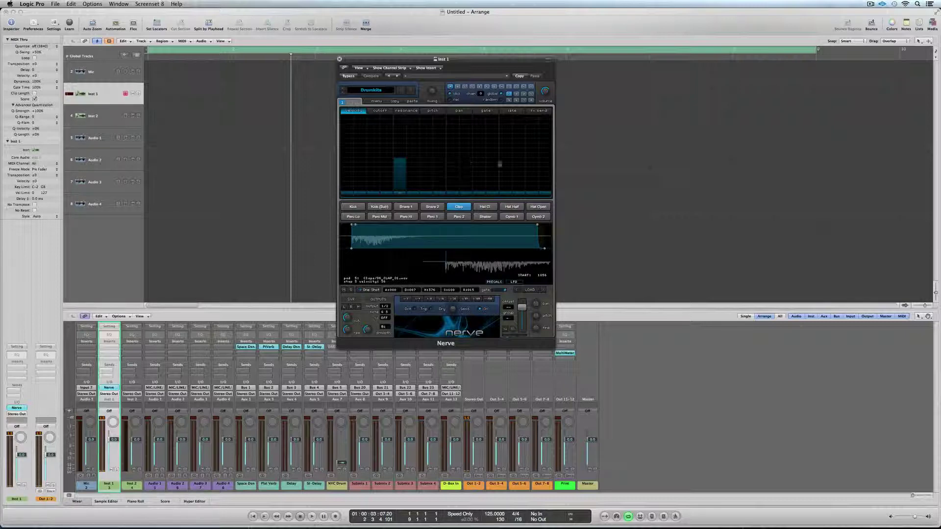
pyautogui.click(502, 164)
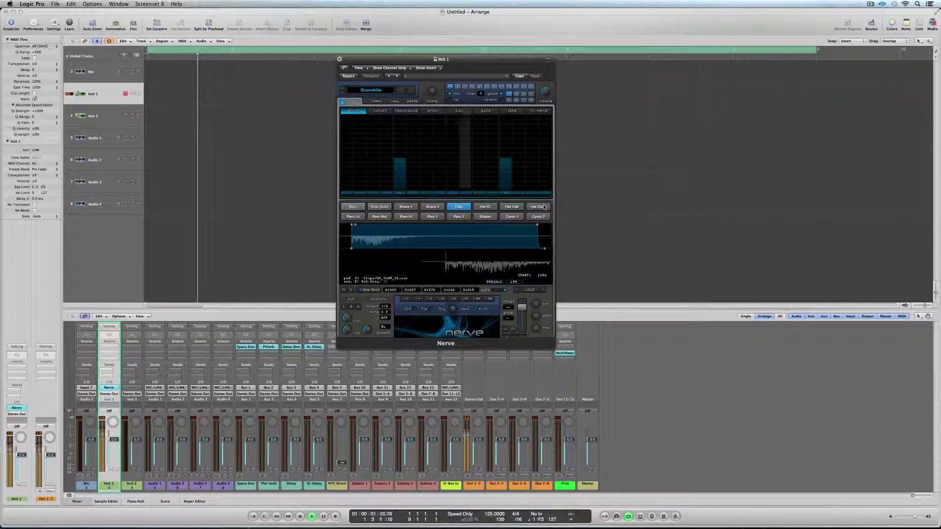
# Draw Hat Half hits across the sequencer except step 14, with reduced velocities on steps 3, 6 and 8
pyautogui.click(512, 206)
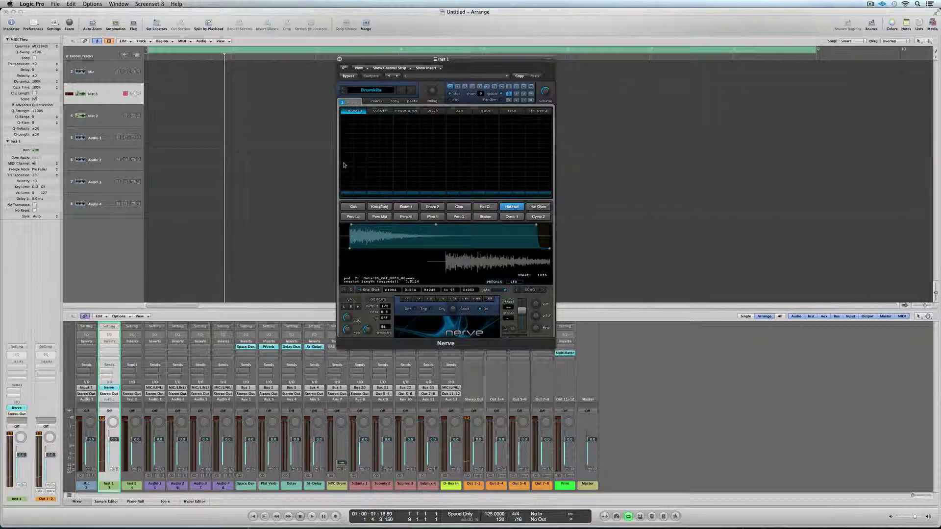
pyautogui.moveTo(343, 165); pyautogui.dragTo(544, 168)
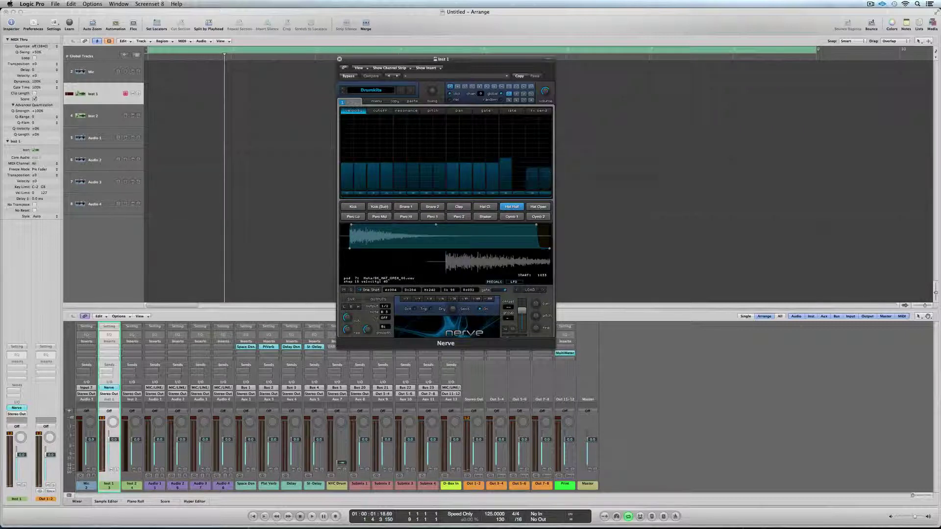
pyautogui.click(441, 172)
pyautogui.click(413, 173)
pyautogui.click(369, 169)
pyautogui.click(437, 188)
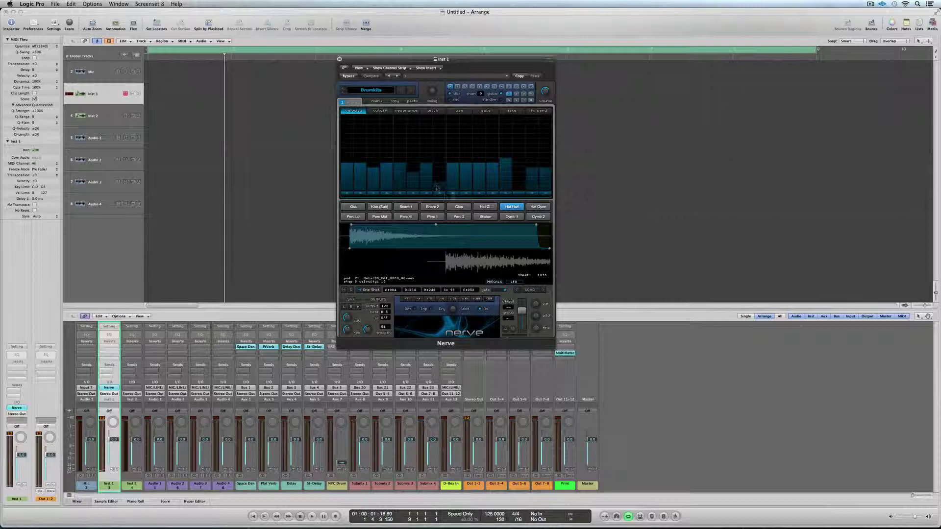
# Turn off step 6 of the Hat Half pattern, switching step 7 off and back on, and play the beat
pyautogui.click(427, 195)
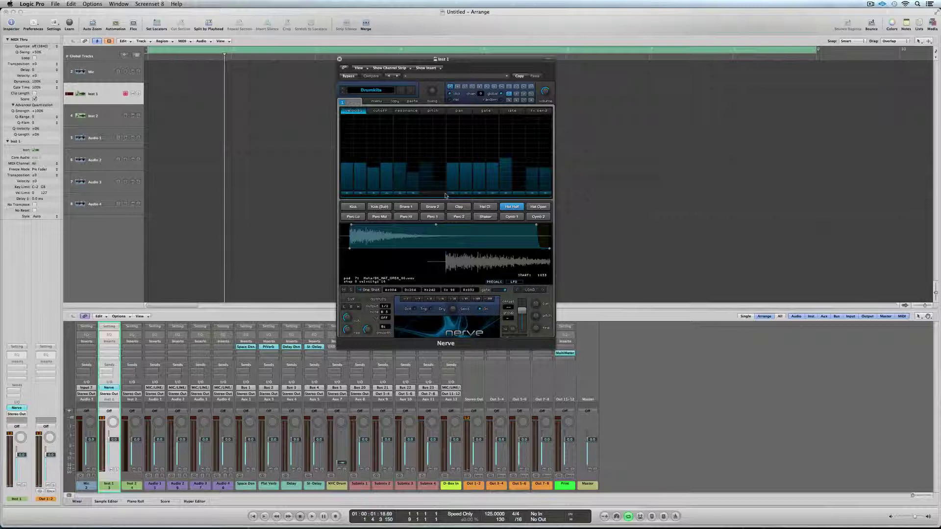
pyautogui.click(414, 195)
pyautogui.press('space')
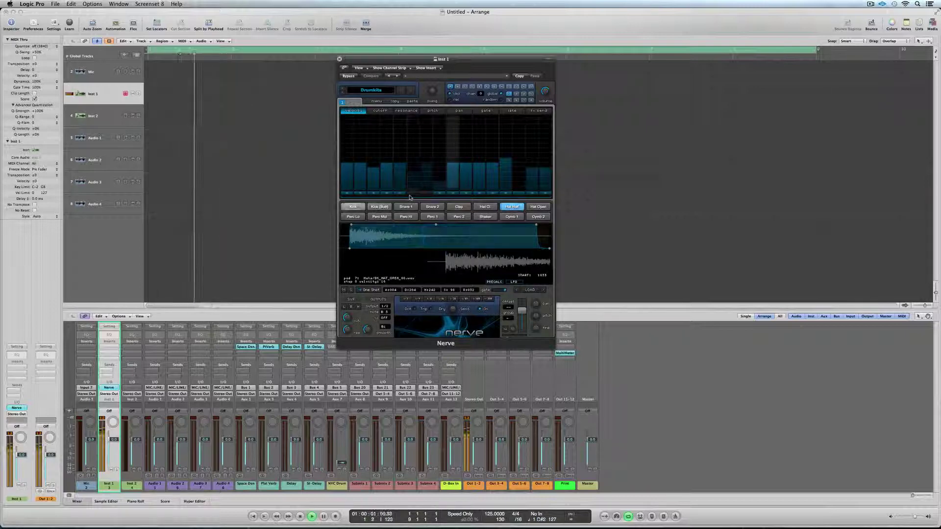
pyautogui.click(426, 197)
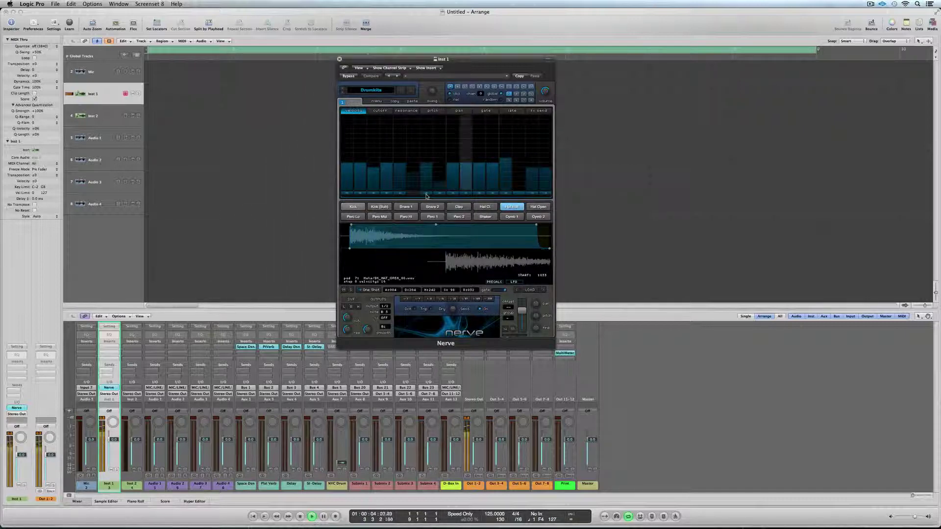
pyautogui.press('space')
# Raise Nerve's swing amount and play the beat to hear the effect
pyautogui.moveTo(433, 93)
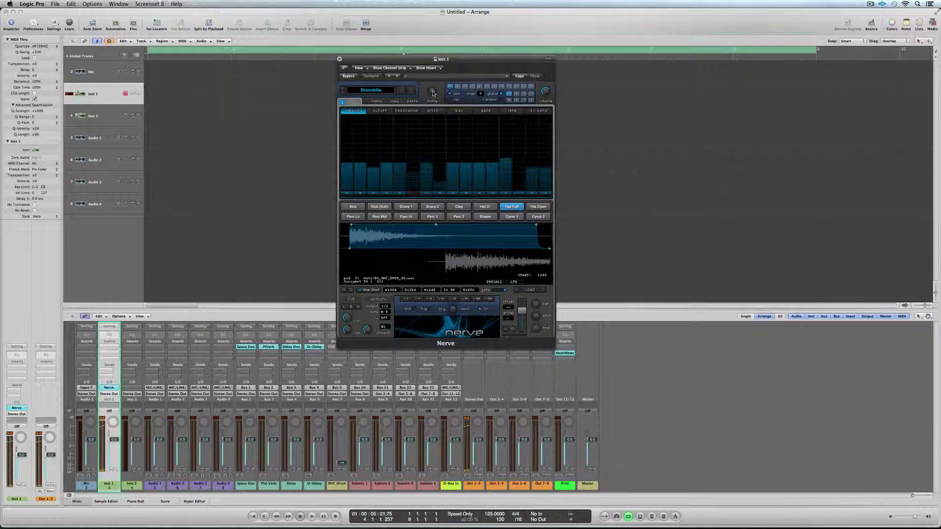
pyautogui.moveTo(433, 93); pyautogui.dragTo(434, 61)
pyautogui.press('space')
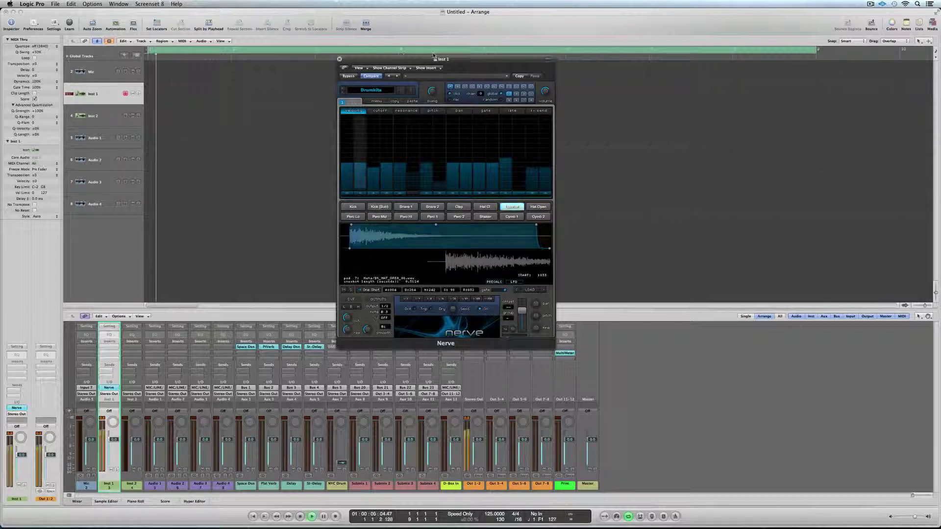
pyautogui.press('space')
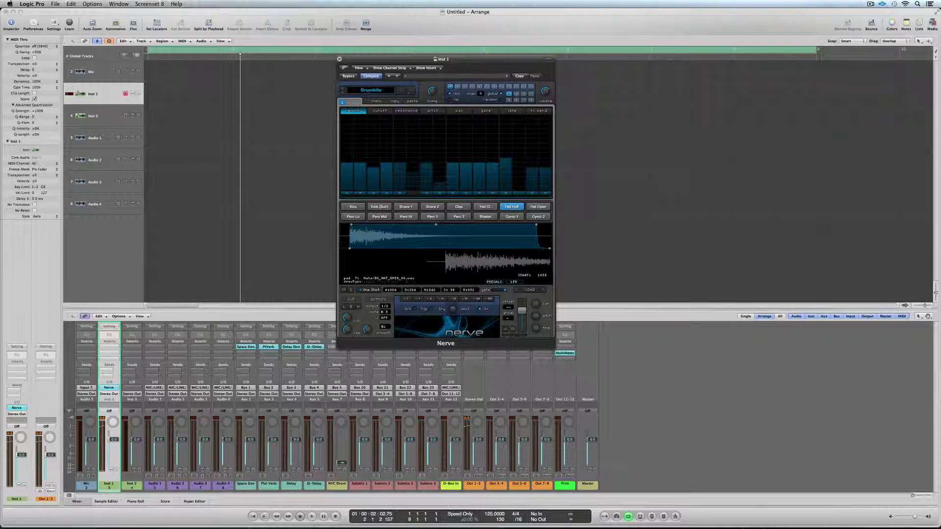
# Load the Like Magic swing groove and adjust the swing amount while the beat plays
pyautogui.click(410, 94)
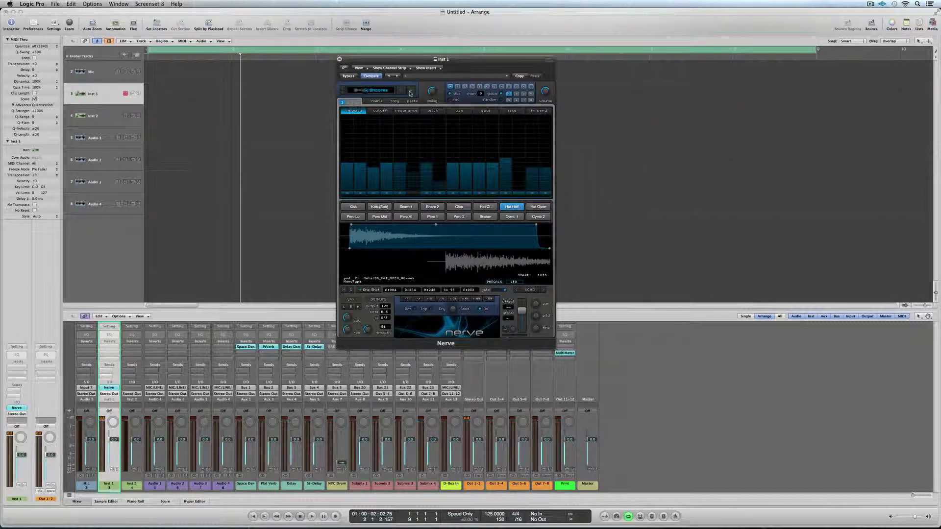
pyautogui.click(386, 93)
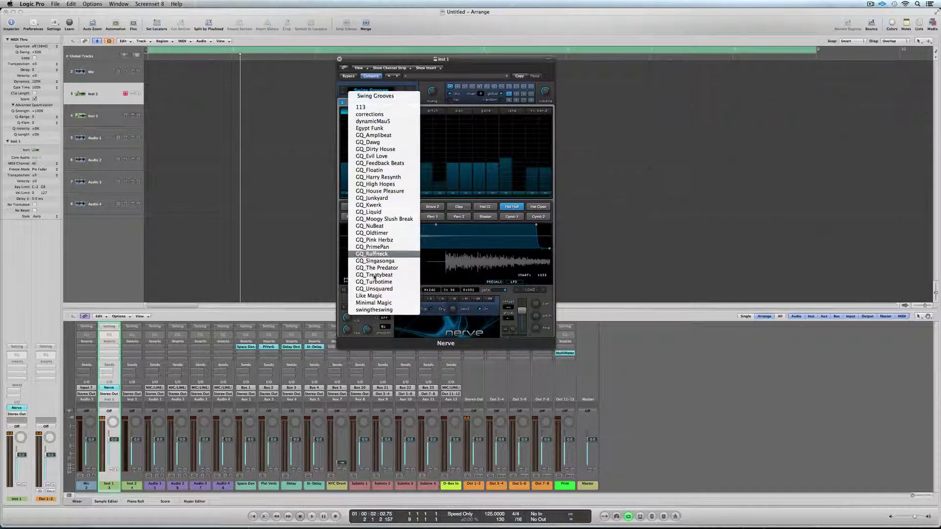
pyautogui.click(373, 296)
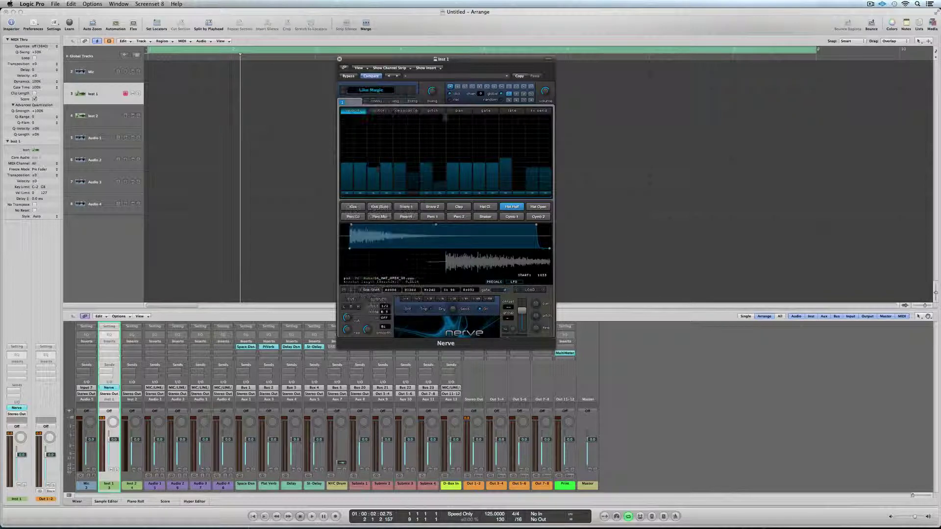
pyautogui.press('space')
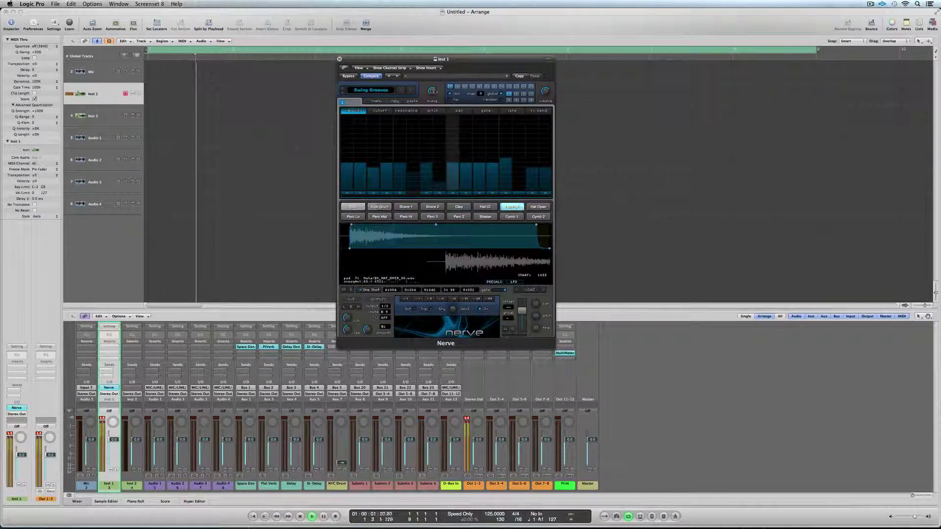
pyautogui.moveTo(433, 83); pyautogui.dragTo(432, 92)
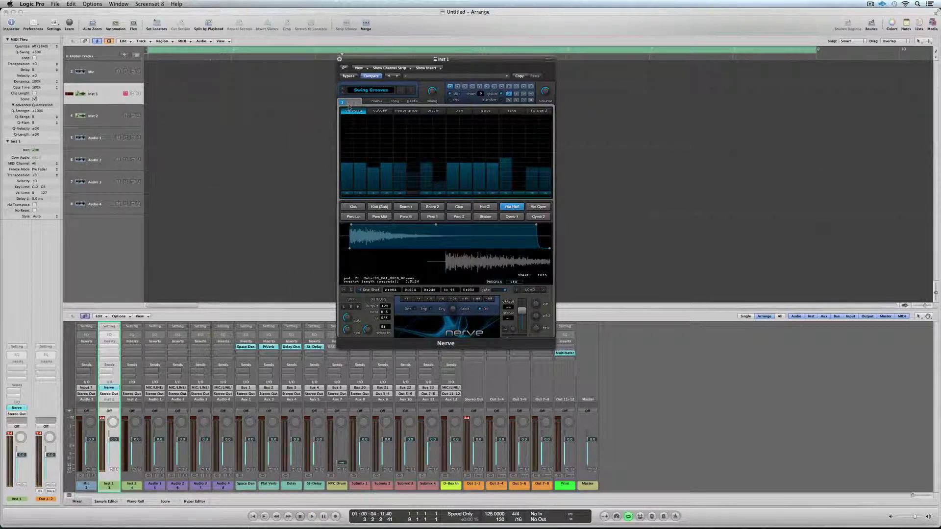
# Display the step overview of all pads, followed by the mixer view with each pad's level
pyautogui.moveTo(348, 105); pyautogui.dragTo(348, 88)
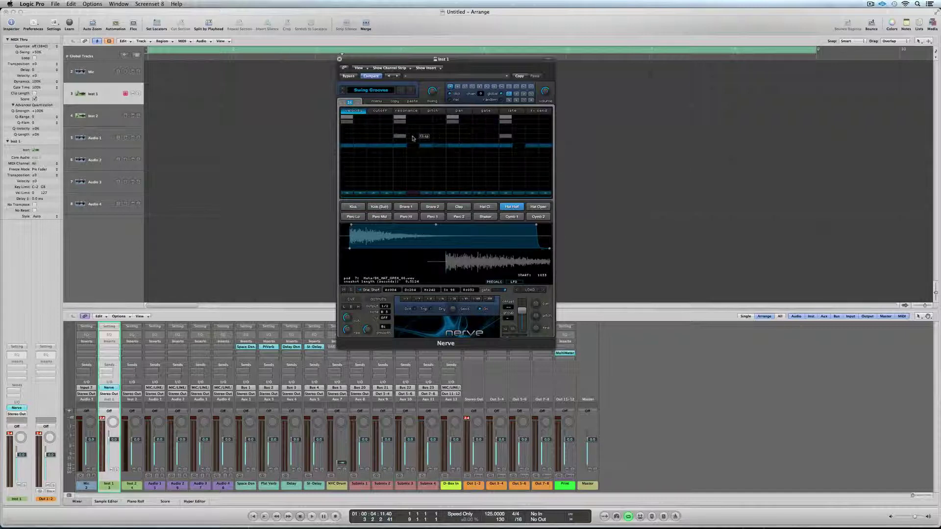
pyautogui.click(357, 101)
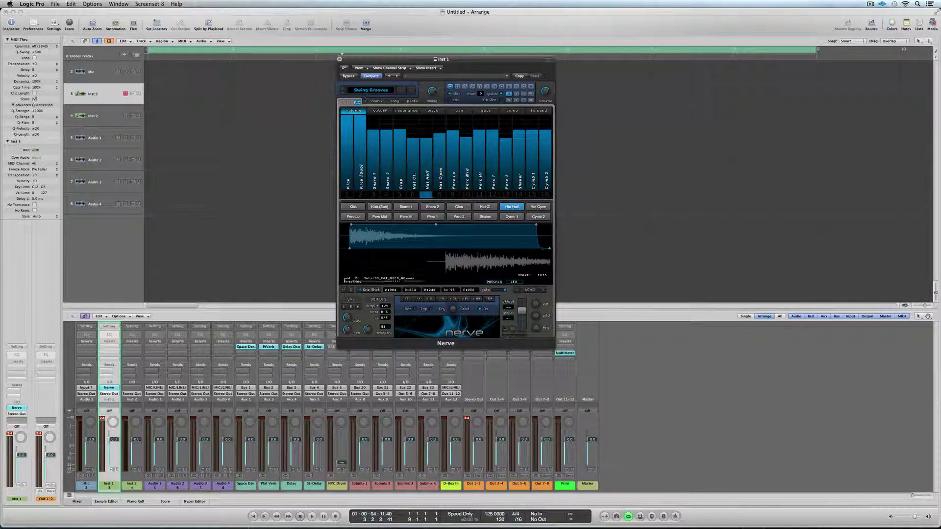
# Return to the step sequencer, add a Kick hit on step 15 of page 2, and play the beat
pyautogui.click(343, 103)
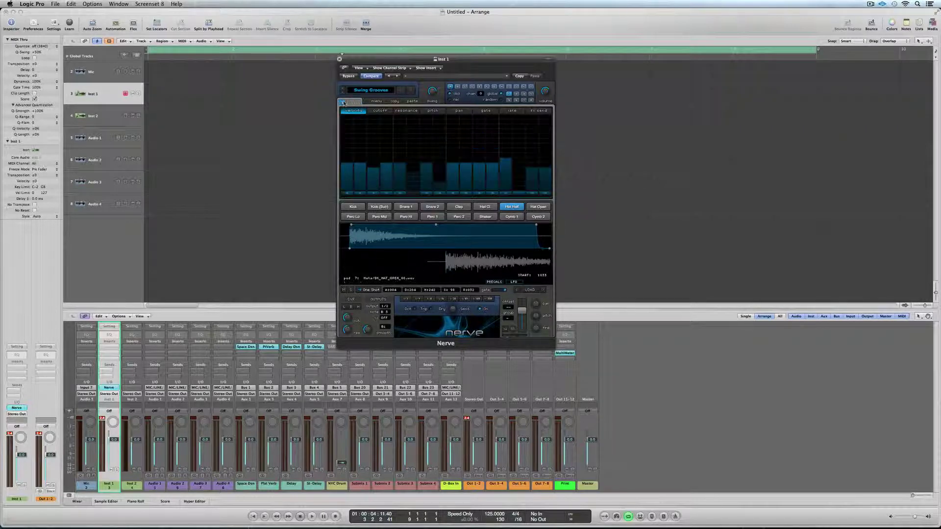
pyautogui.click(516, 95)
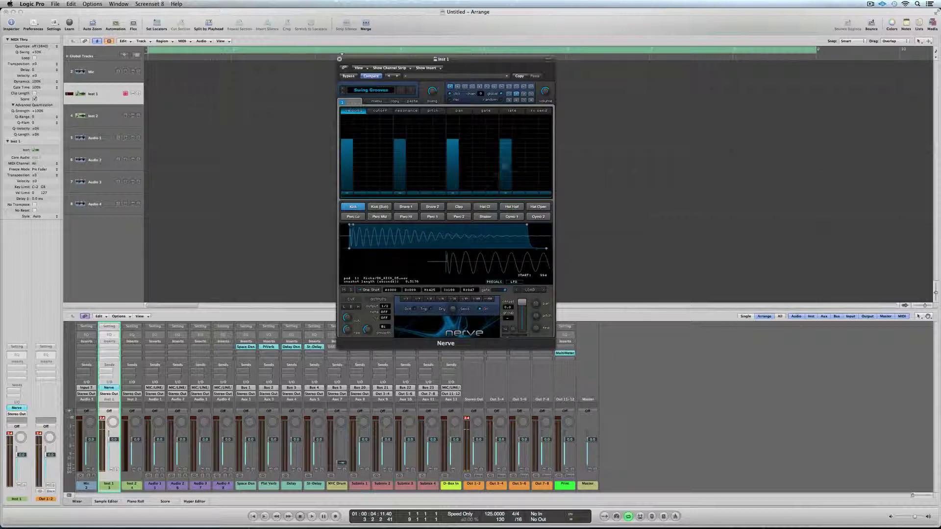
pyautogui.click(537, 150)
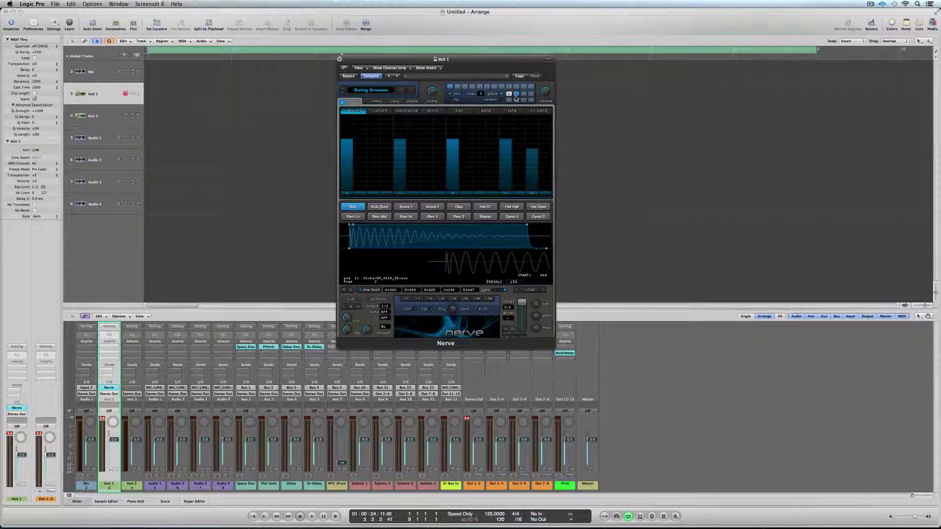
pyautogui.press('space')
# Raise the Kick sample's Pitch, audition it with the beat, and lower the Kick pad's level
pyautogui.click(494, 282)
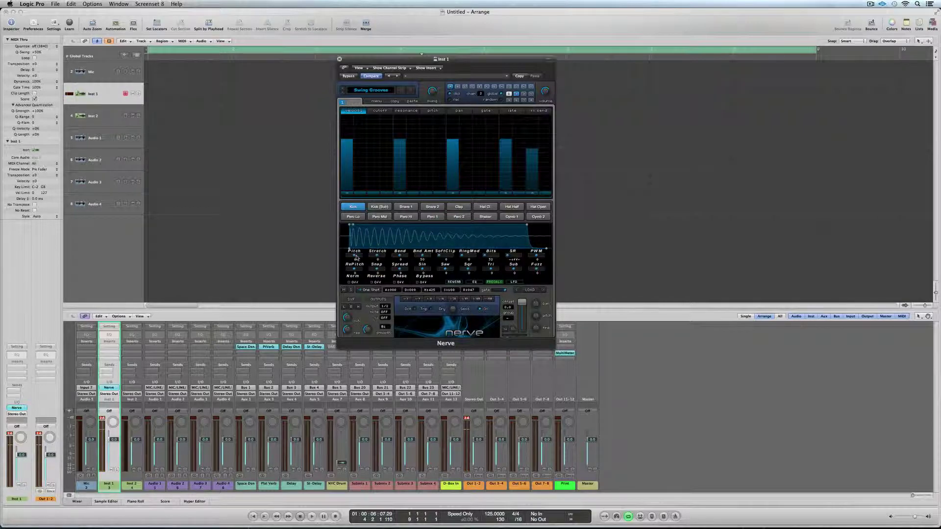
pyautogui.moveTo(356, 257); pyautogui.dragTo(361, 256)
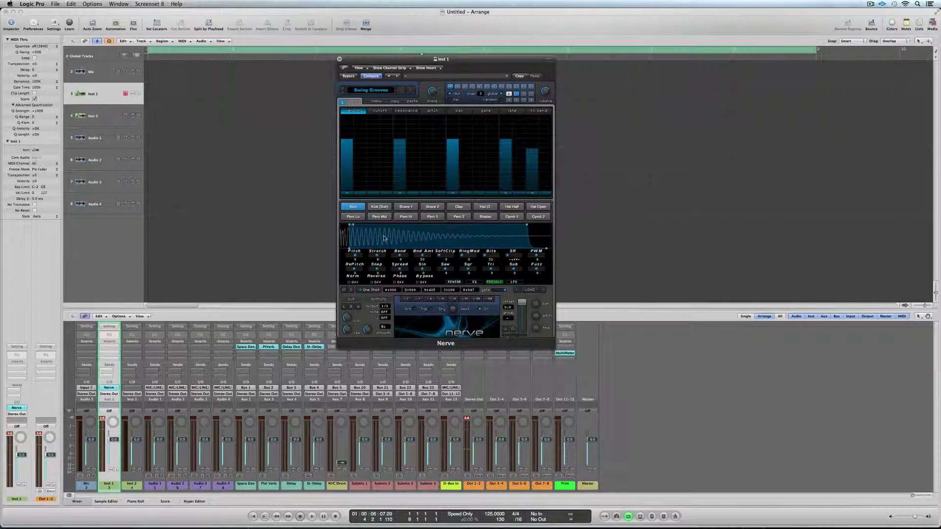
pyautogui.click(351, 206)
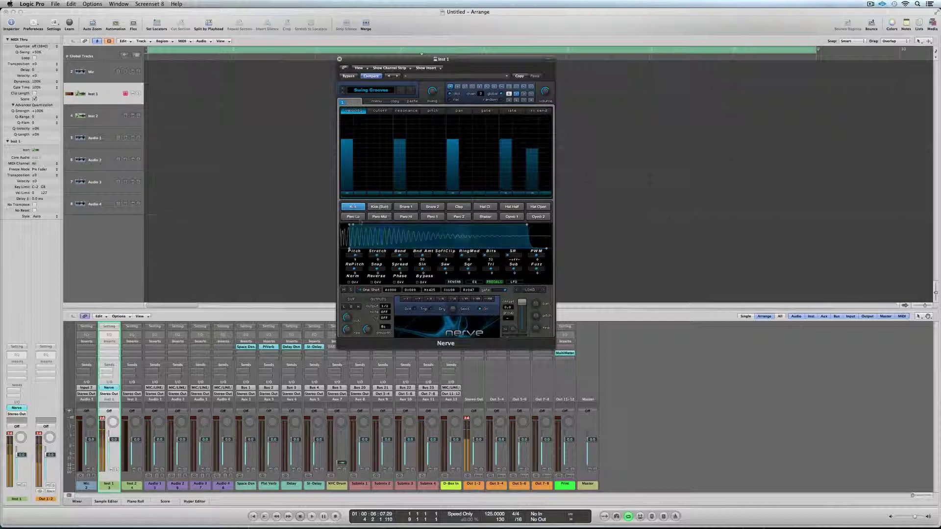
pyautogui.press('space')
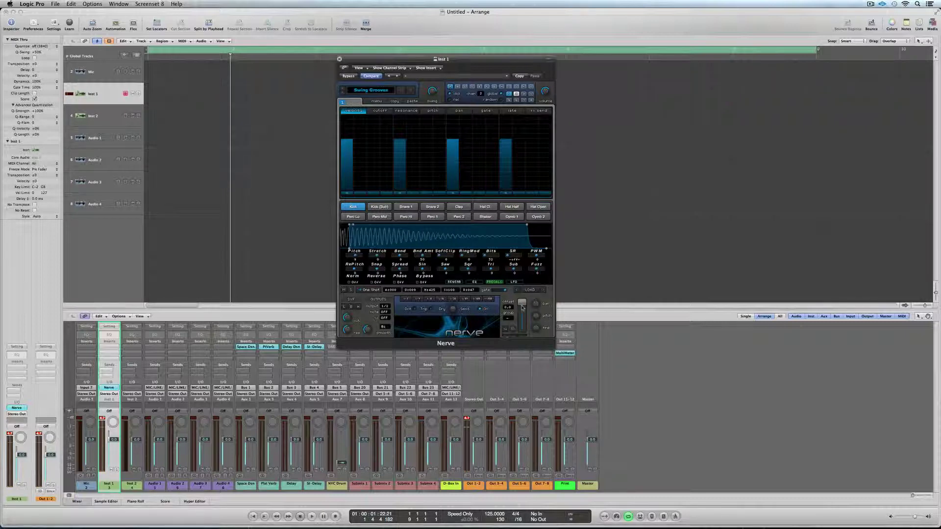
pyautogui.press('space')
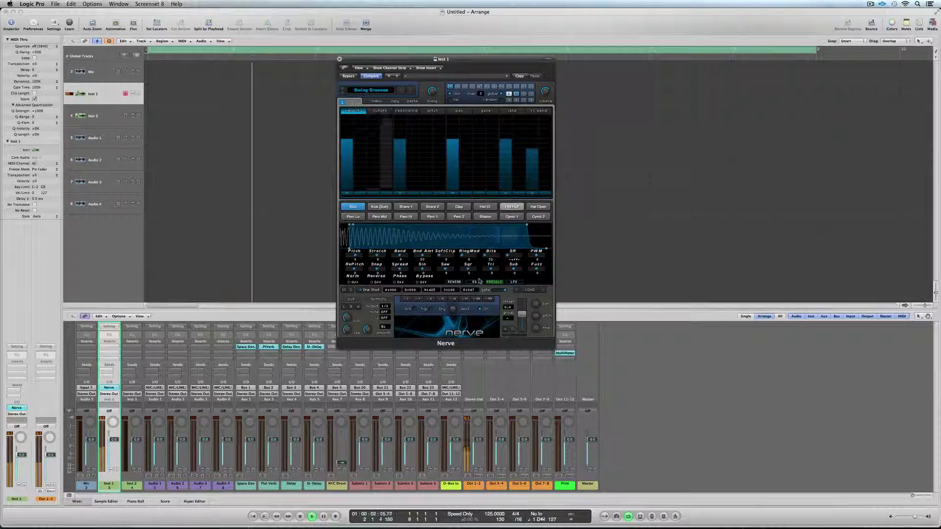
# Pull the Kick's lowest EQ band down at about 47 Hz to cut the low end, and play the beat
pyautogui.click(474, 282)
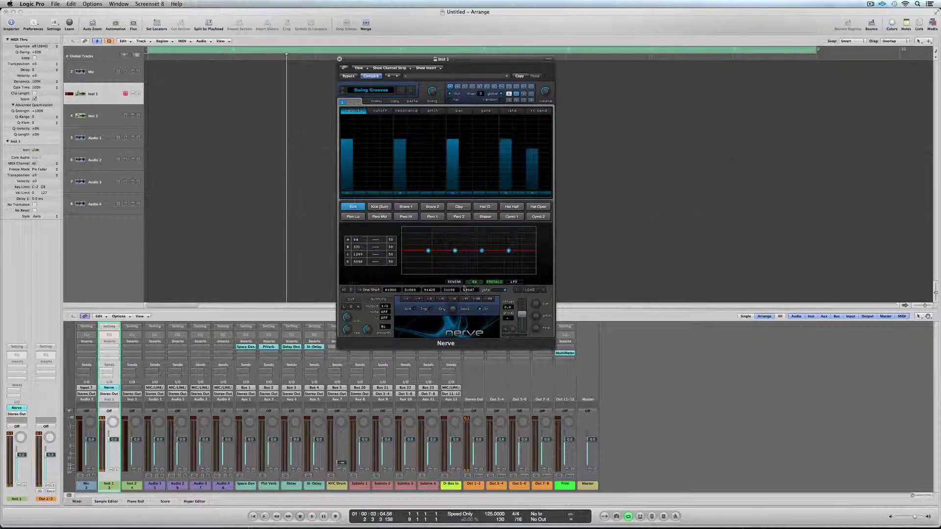
pyautogui.moveTo(428, 252); pyautogui.dragTo(418, 279)
pyautogui.press('space')
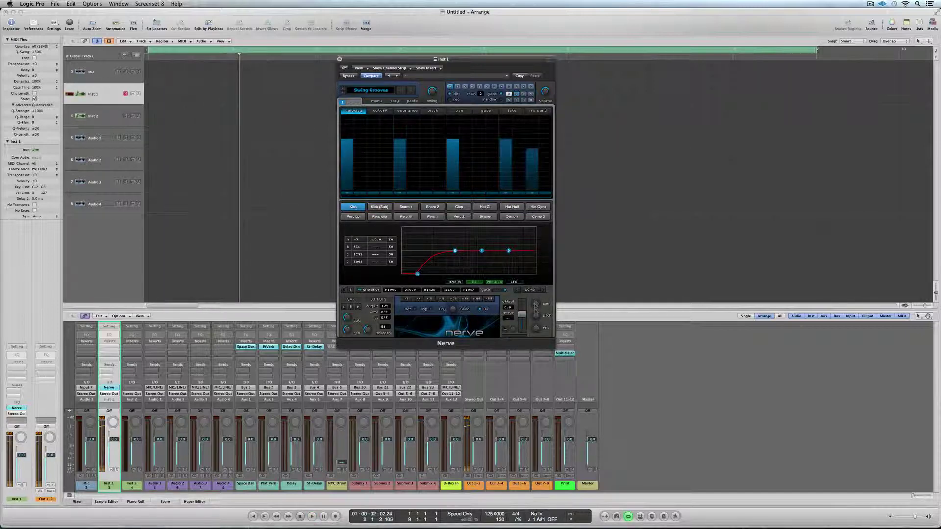
# Switch to the Kick (Sub) pad, bring back its sample waveform view, and listen to it within the beat
pyautogui.click(376, 207)
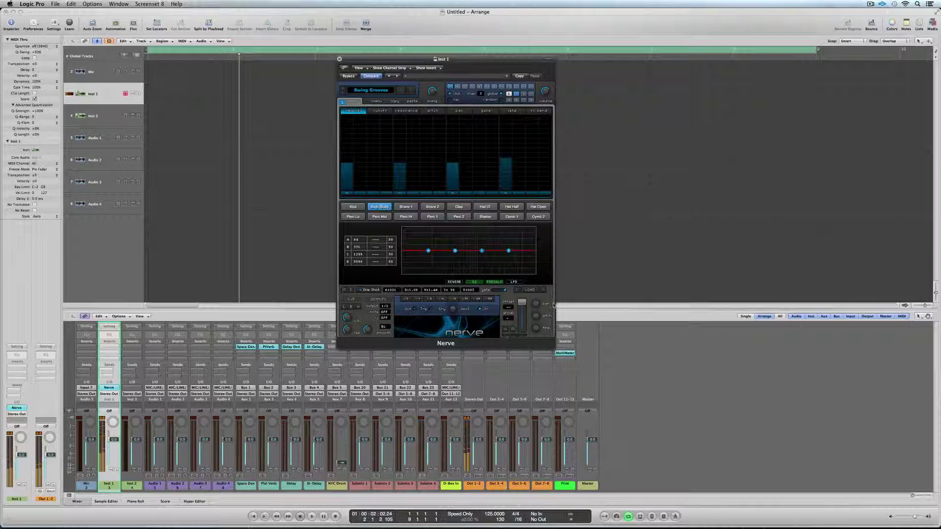
pyautogui.press('space')
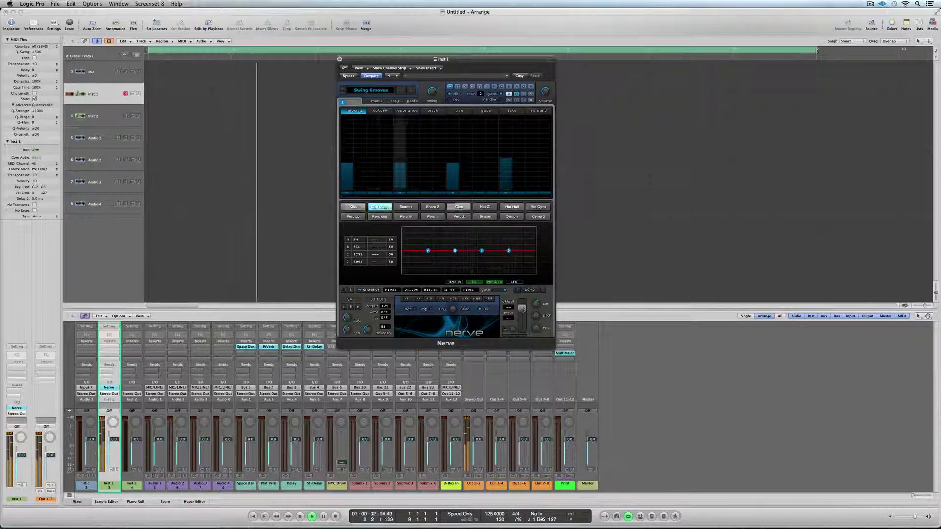
pyautogui.click(441, 225)
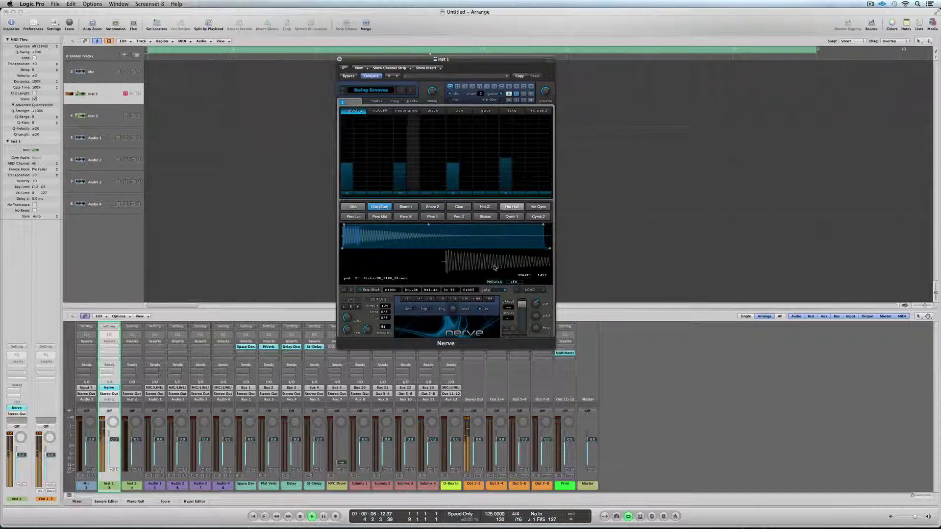
pyautogui.press('space')
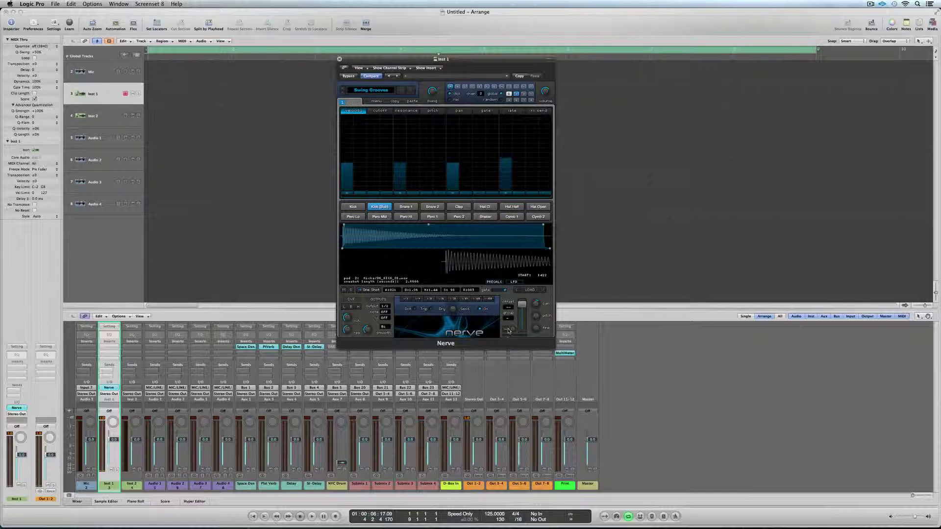
pyautogui.press('space')
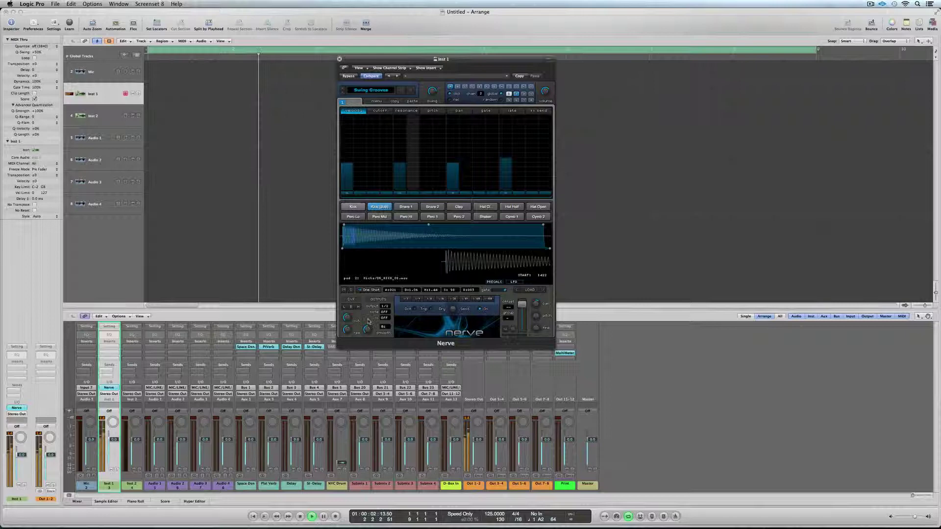
pyautogui.press('space')
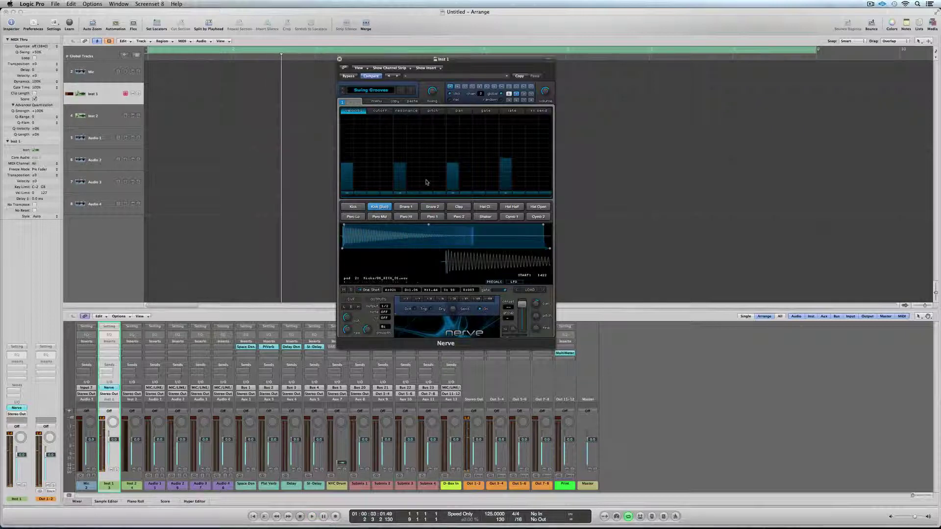
# Browse the Kick (Sub) step lanes for cutoff, resonance, gate and reverb send, and return to velocity
pyautogui.click(380, 110)
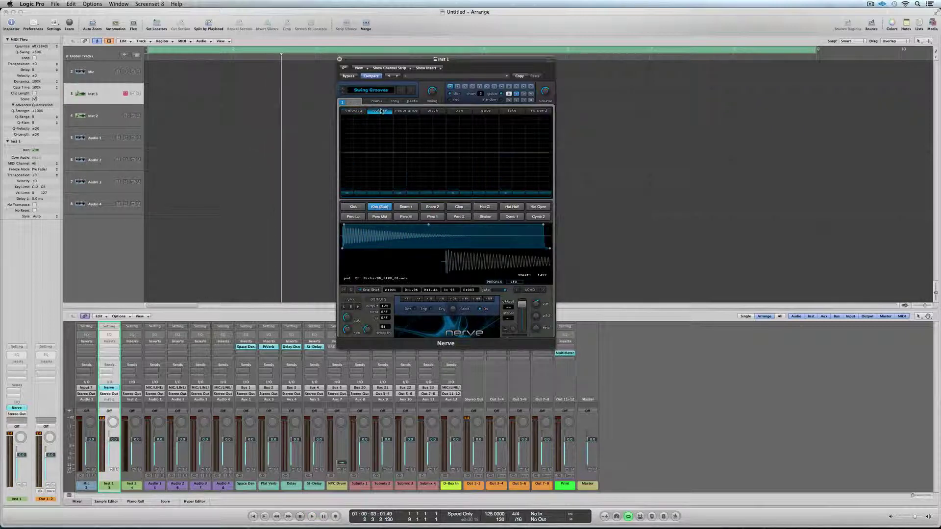
pyautogui.click(412, 112)
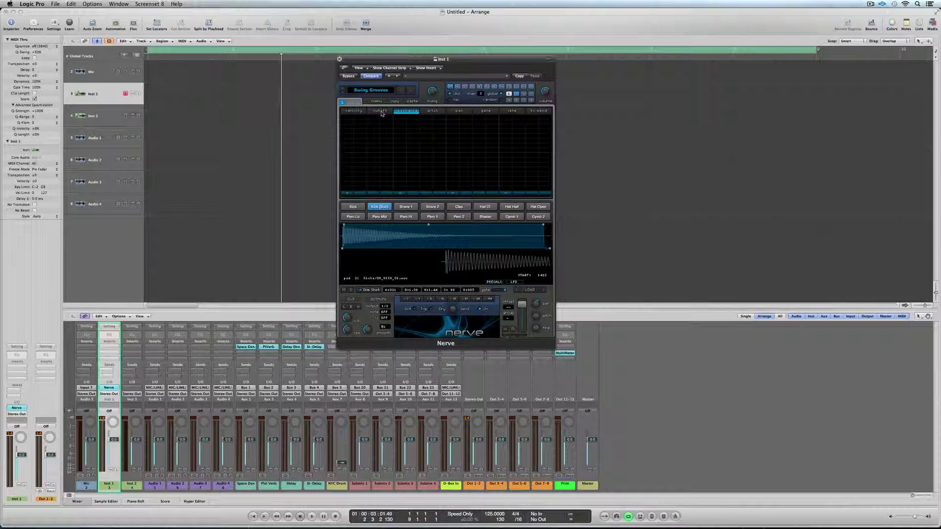
pyautogui.click(494, 113)
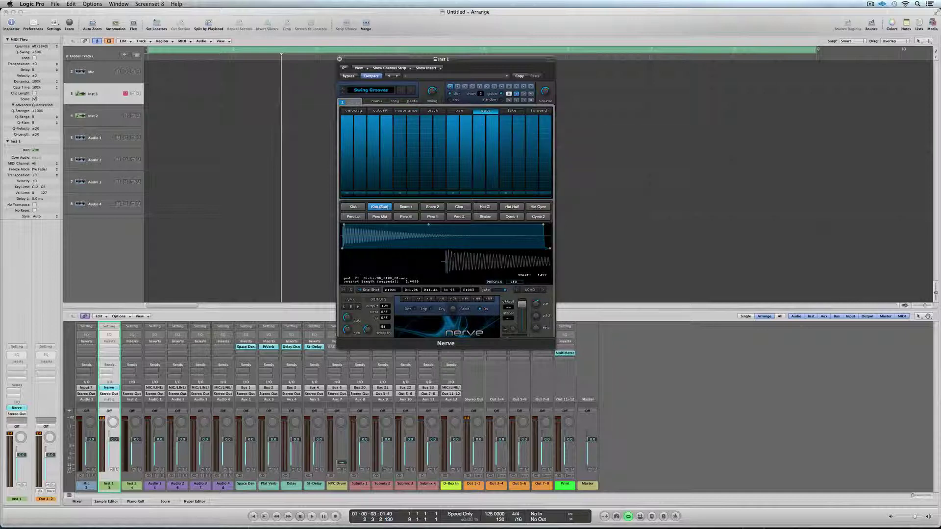
pyautogui.click(538, 111)
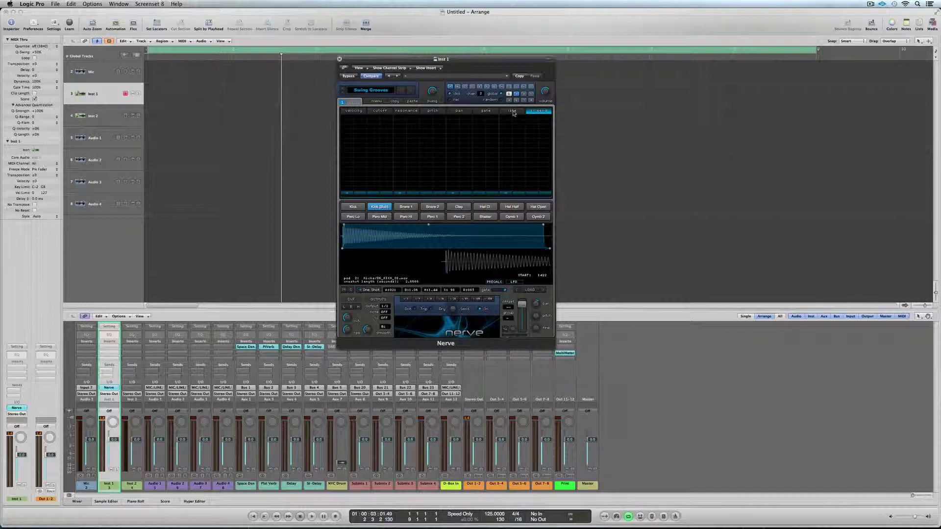
pyautogui.click(354, 111)
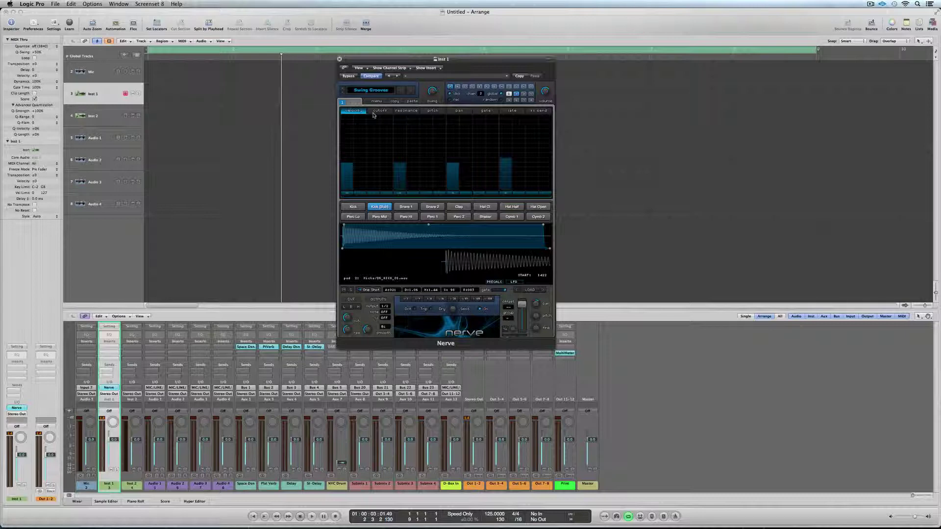
# Render the Kick (Sub) and Kick patterns as audio regions at the start of the Audio 1 and Audio 2 tracks
pyautogui.press('space')
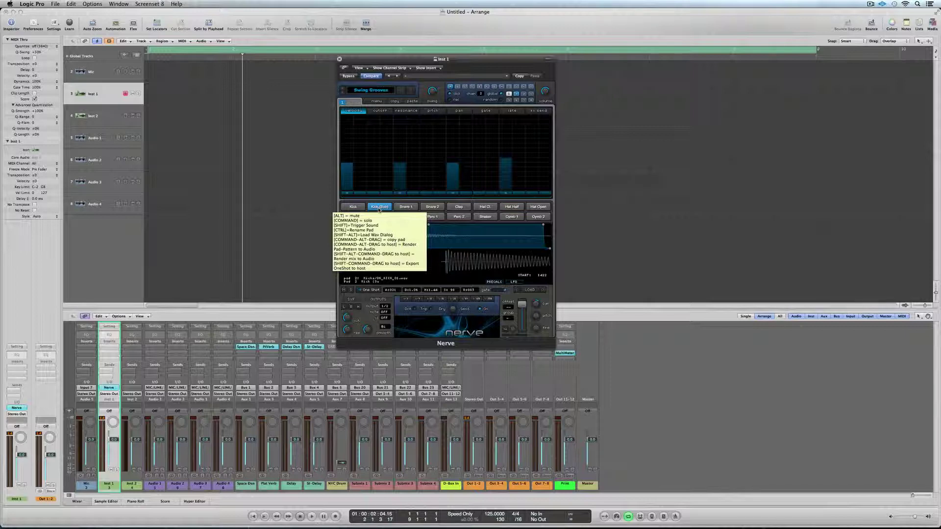
pyautogui.moveTo(379, 209); pyautogui.dragTo(161, 141)
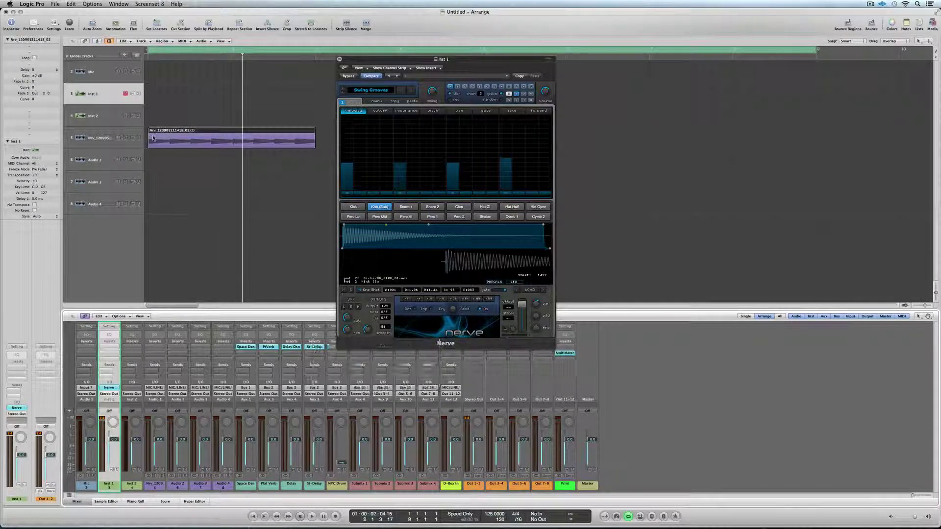
pyautogui.press('space')
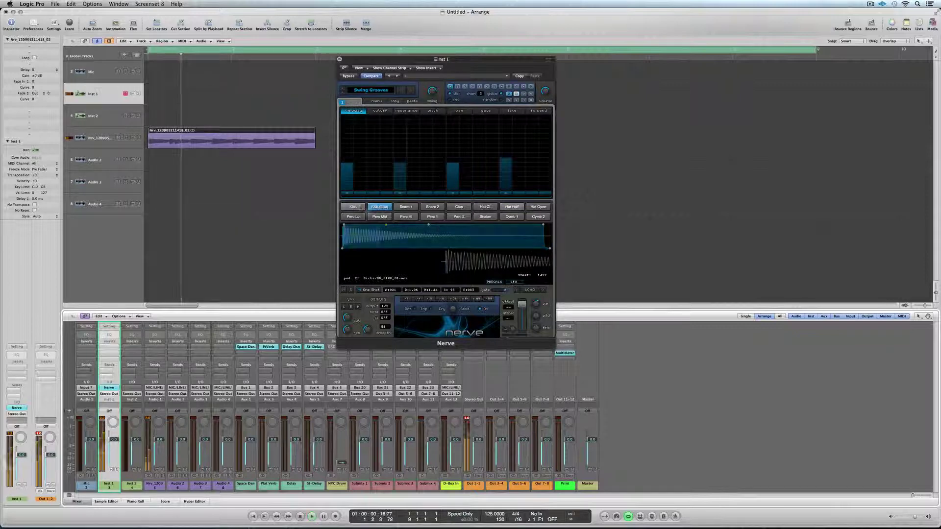
pyautogui.moveTo(357, 209); pyautogui.dragTo(153, 158)
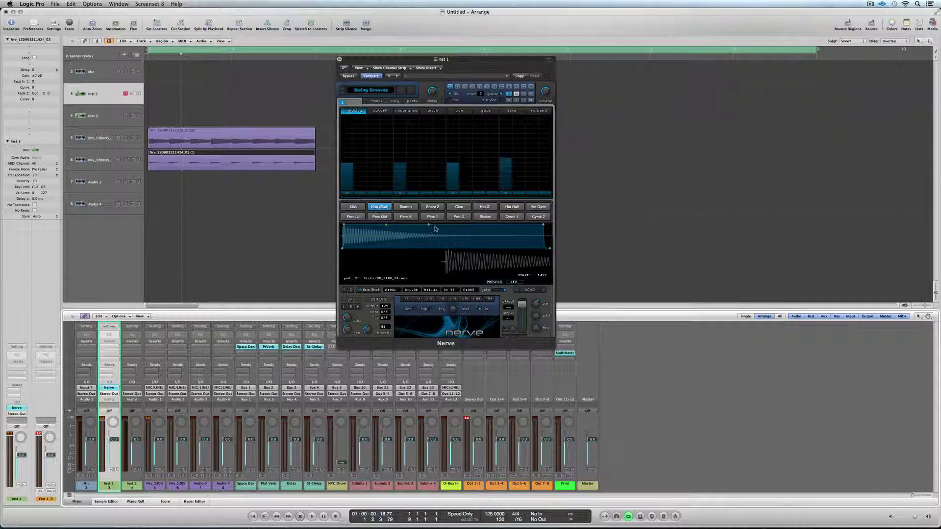
pyautogui.press('space')
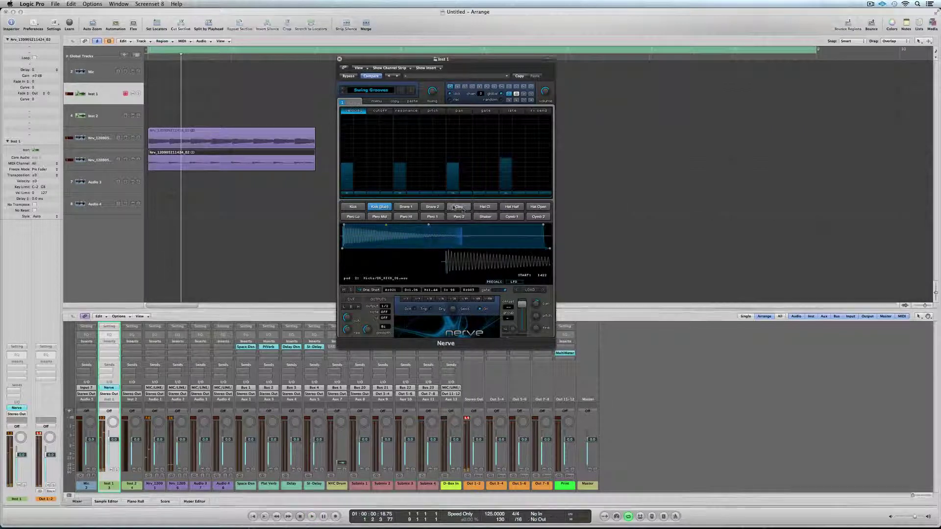
# Render the Clap and hi-hat patterns as audio regions at the start of the Audio 3 and Audio 4 tracks
pyautogui.moveTo(462, 209); pyautogui.dragTo(154, 184)
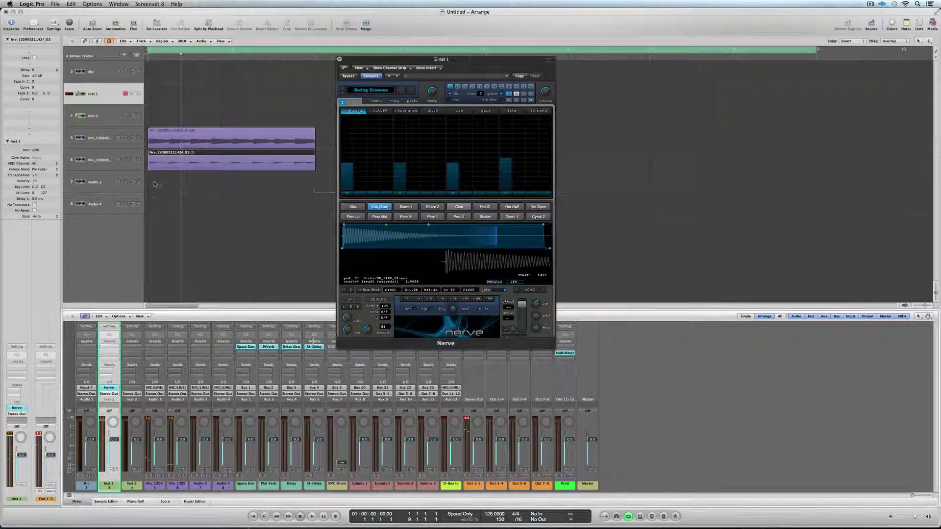
pyautogui.press('space')
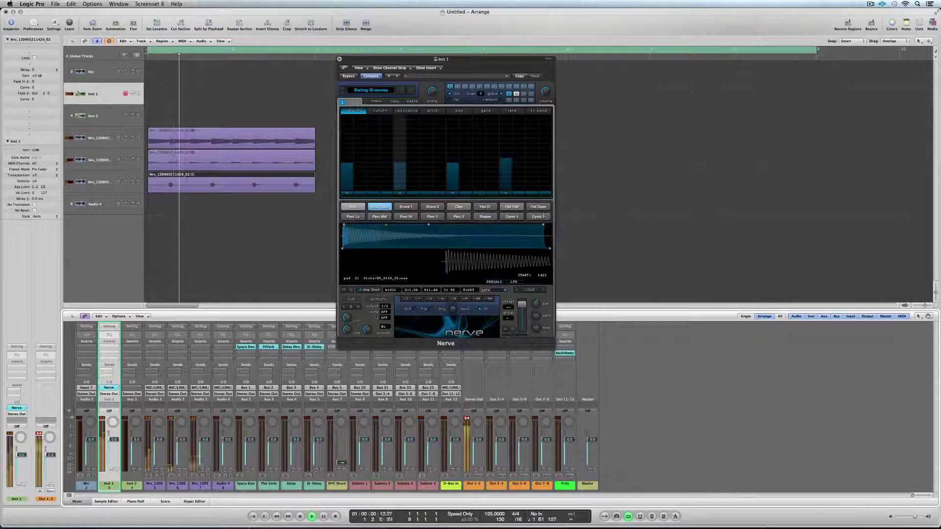
pyautogui.moveTo(497, 208); pyautogui.dragTo(152, 203)
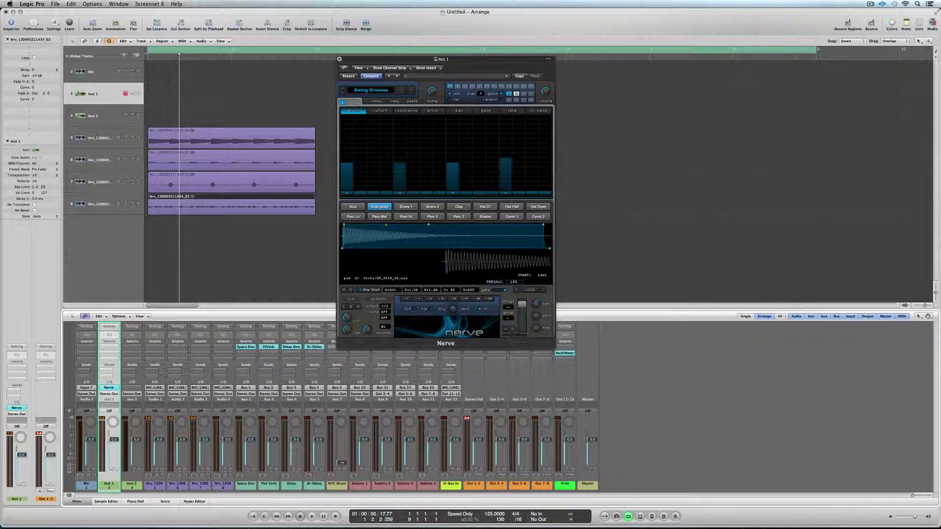
# Bypass Nerve, set the cycle locators to the rendered Kick (Sub) region, and play back the audio loops
pyautogui.click(347, 76)
pyautogui.click(255, 144)
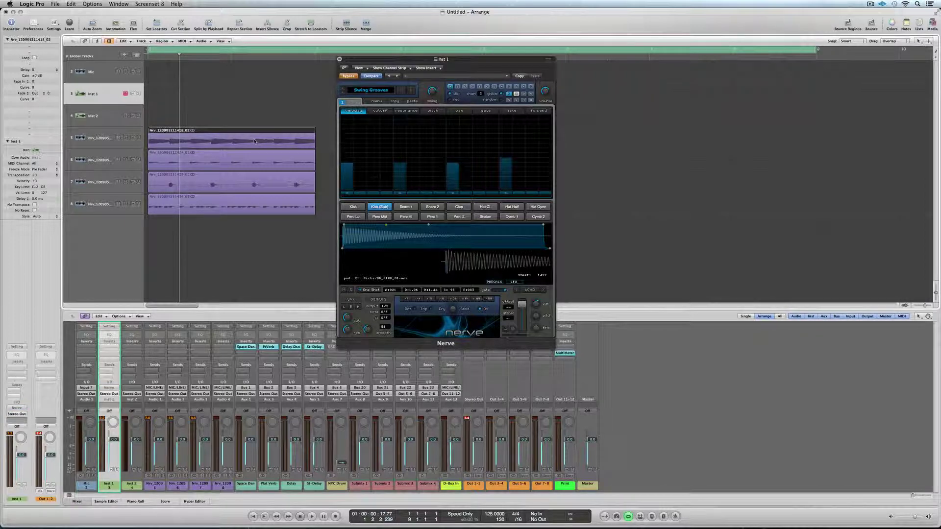
pyautogui.click(156, 24)
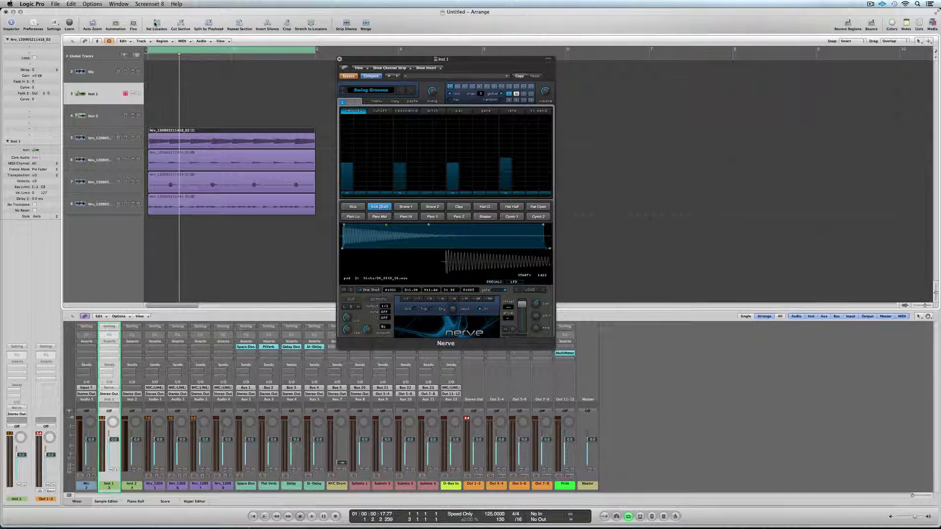
pyautogui.press('space')
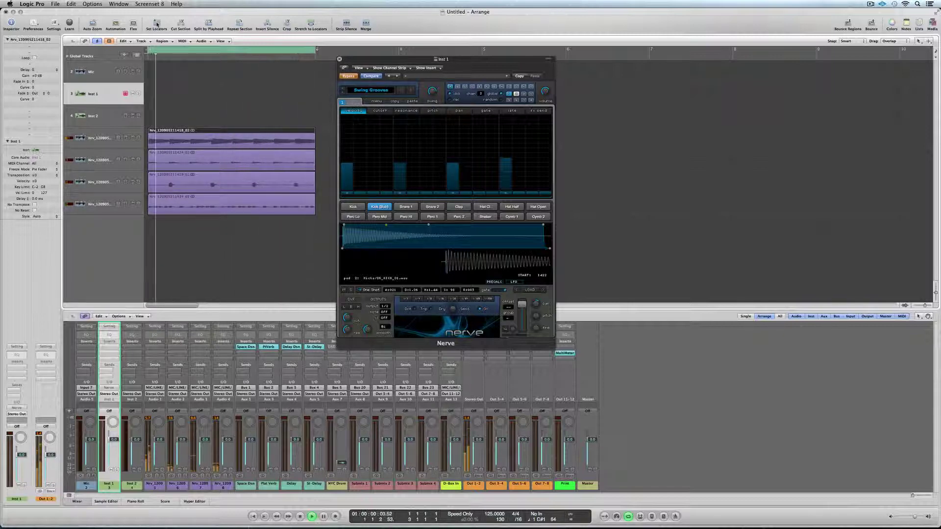
pyautogui.press('space')
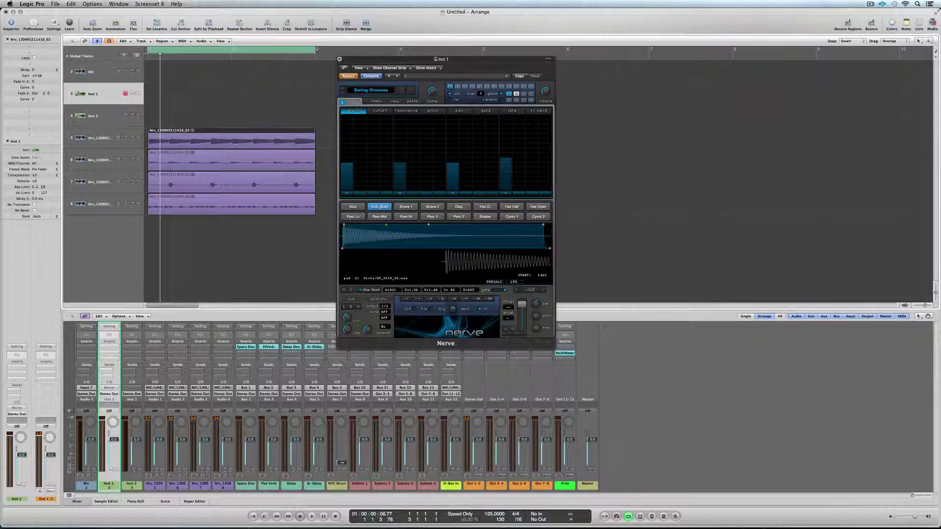
# Try the multi-timbral option for 16 software instrument tracks in the new-track setup, and leave without creating them
pyautogui.click(125, 57)
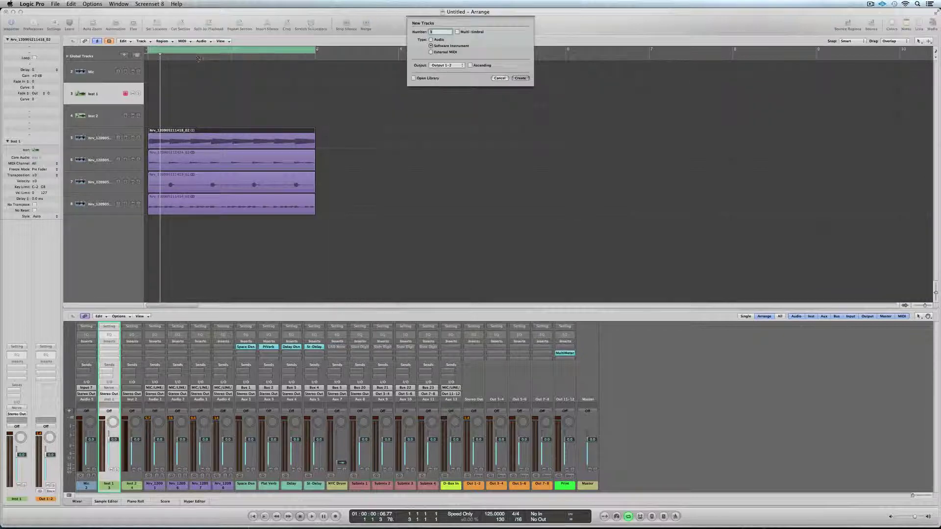
pyautogui.click(457, 33)
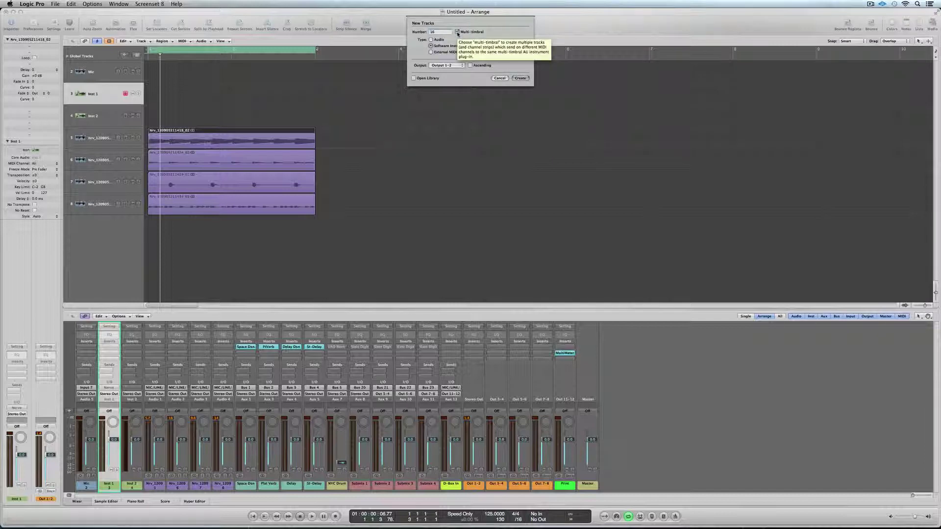
pyautogui.click(519, 79)
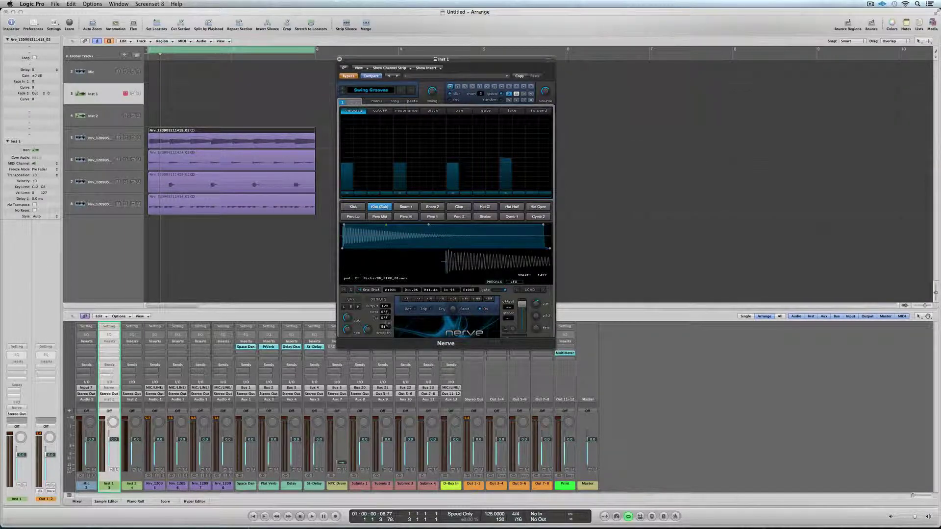
# Examine the output assignment of the Kick (Sub) pad
pyautogui.moveTo(391, 295); pyautogui.dragTo(392, 290)
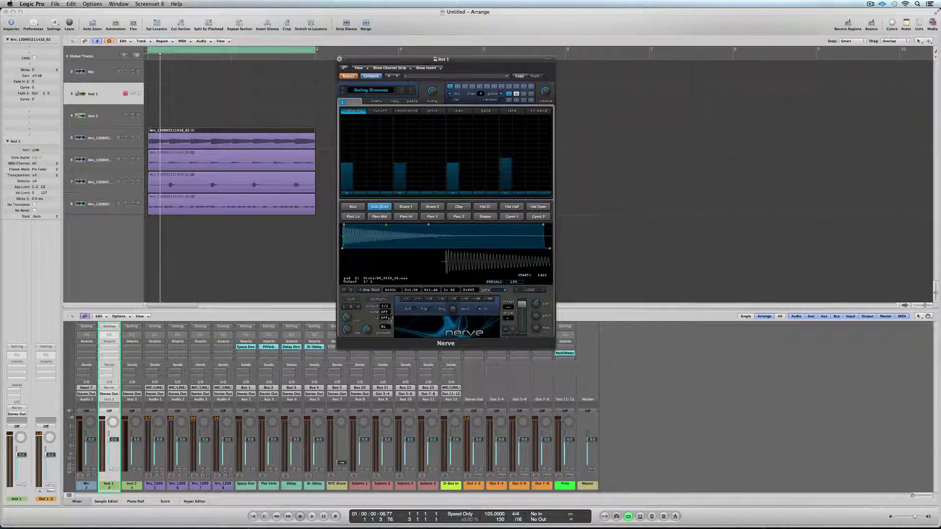